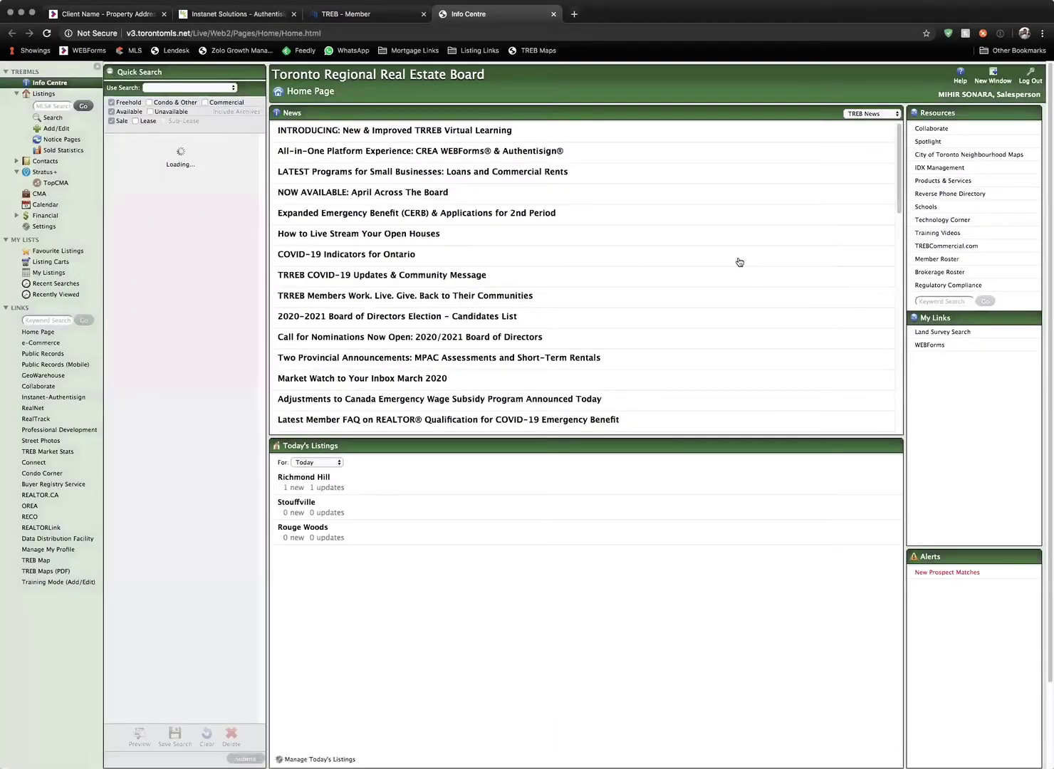
- Open the Listings Add/Edit page from the left sidebar
click(57, 134)
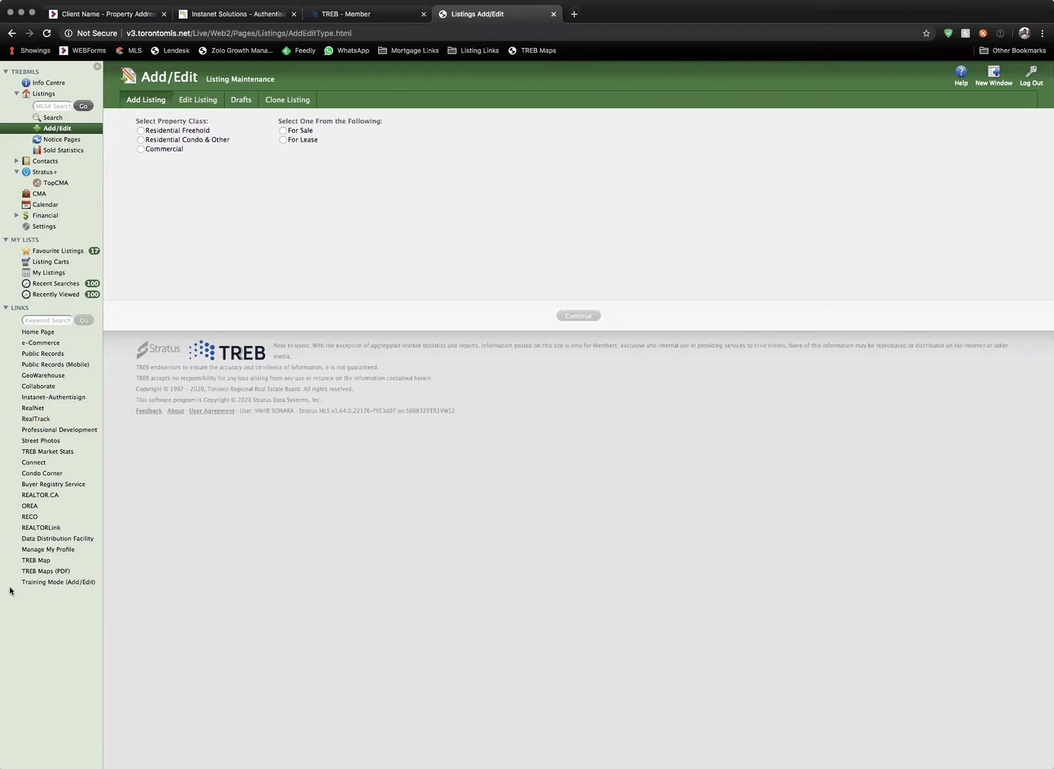
- Start a Residential Freehold For Lease listing in training mode, then switch to the WEBForms transaction
click(91, 584)
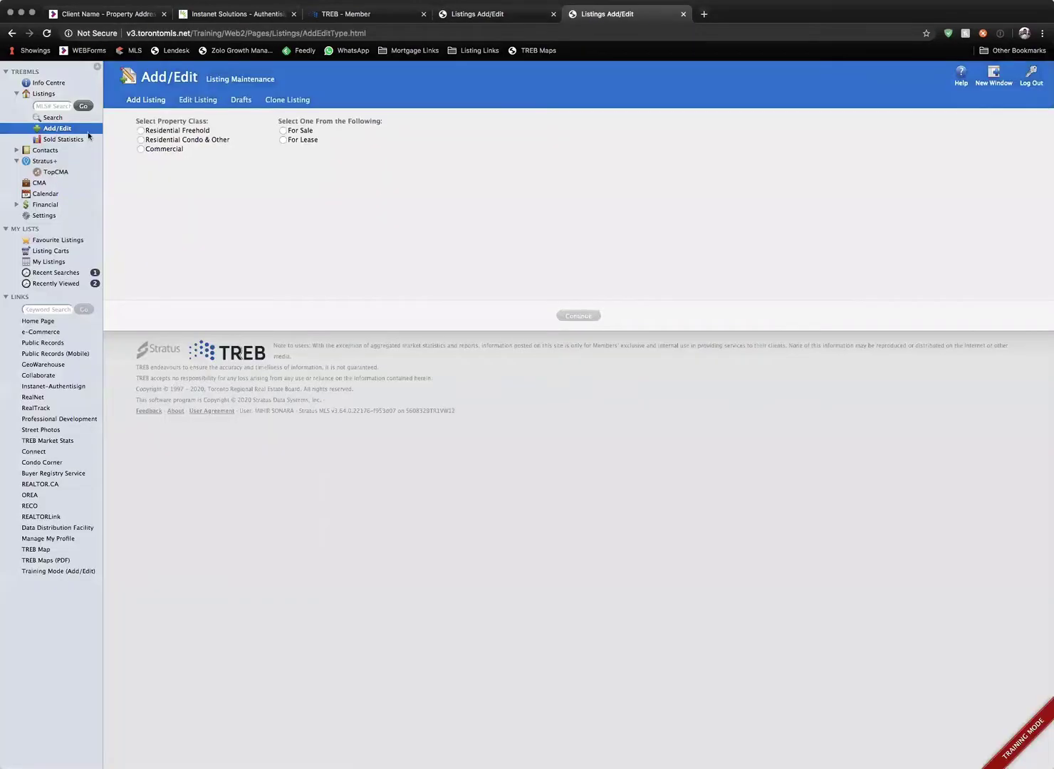
click(160, 133)
click(305, 142)
click(595, 317)
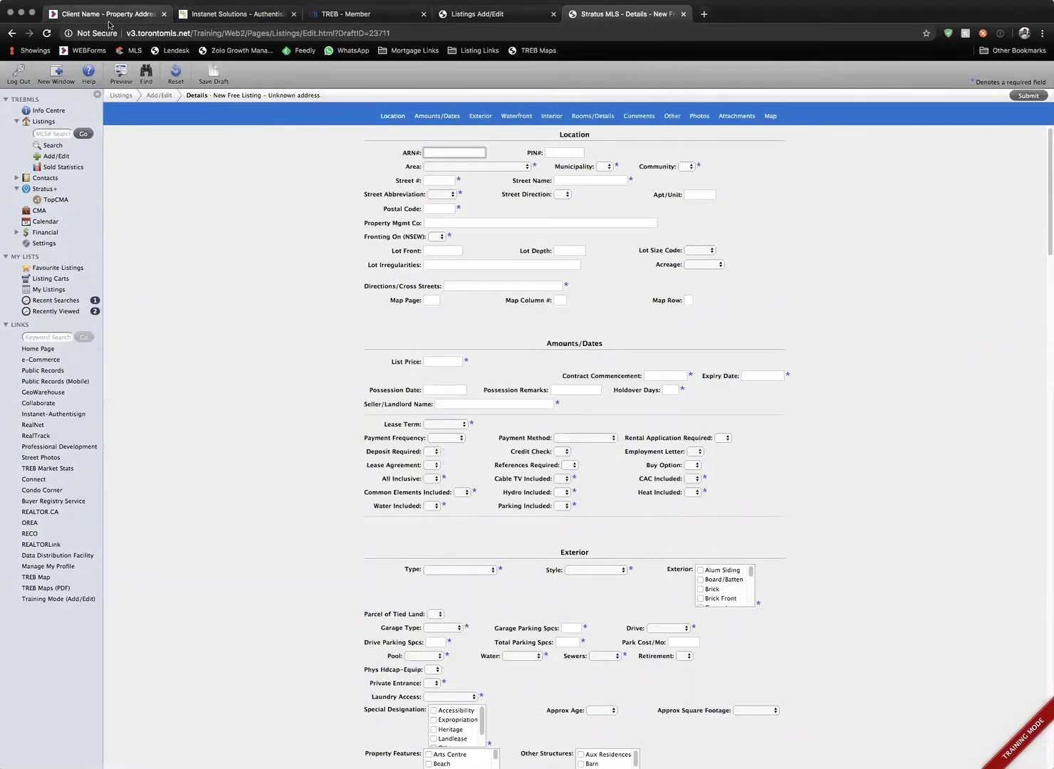
click(111, 12)
- Close Transaction Forms and open the (Toronto) 296 MLS Data Information Form - Freehold - Lease
click(391, 94)
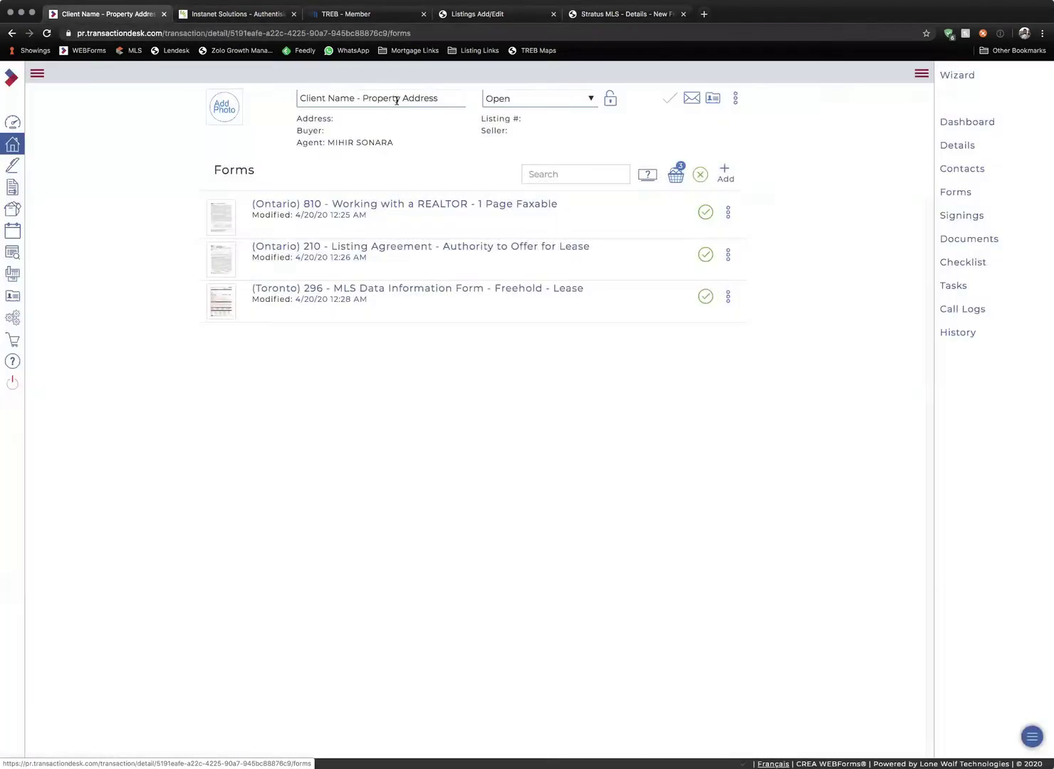
click(393, 292)
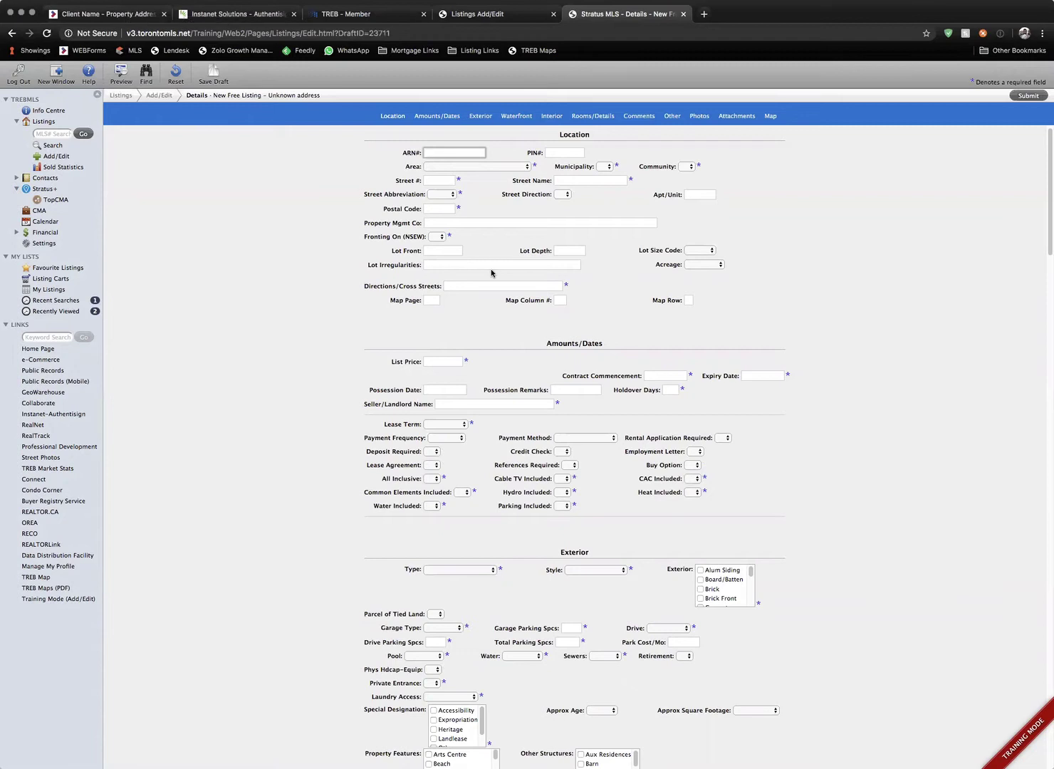
- Set the listing's Area to York
scroll(491, 272, up, 2)
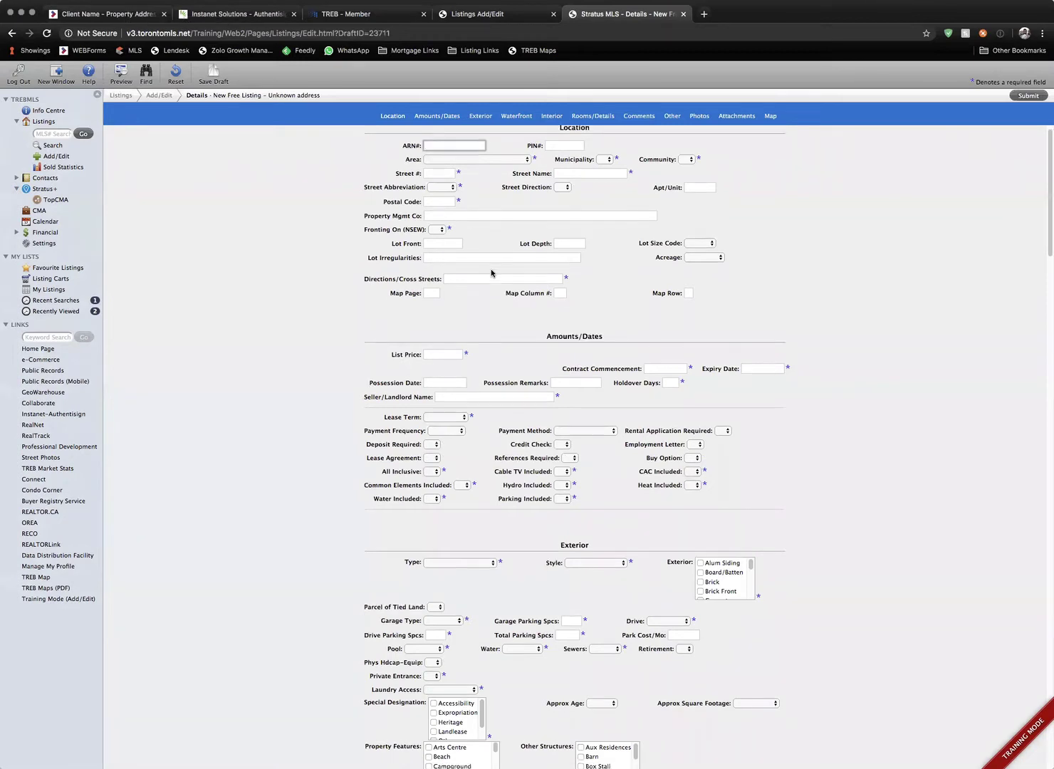
click(488, 172)
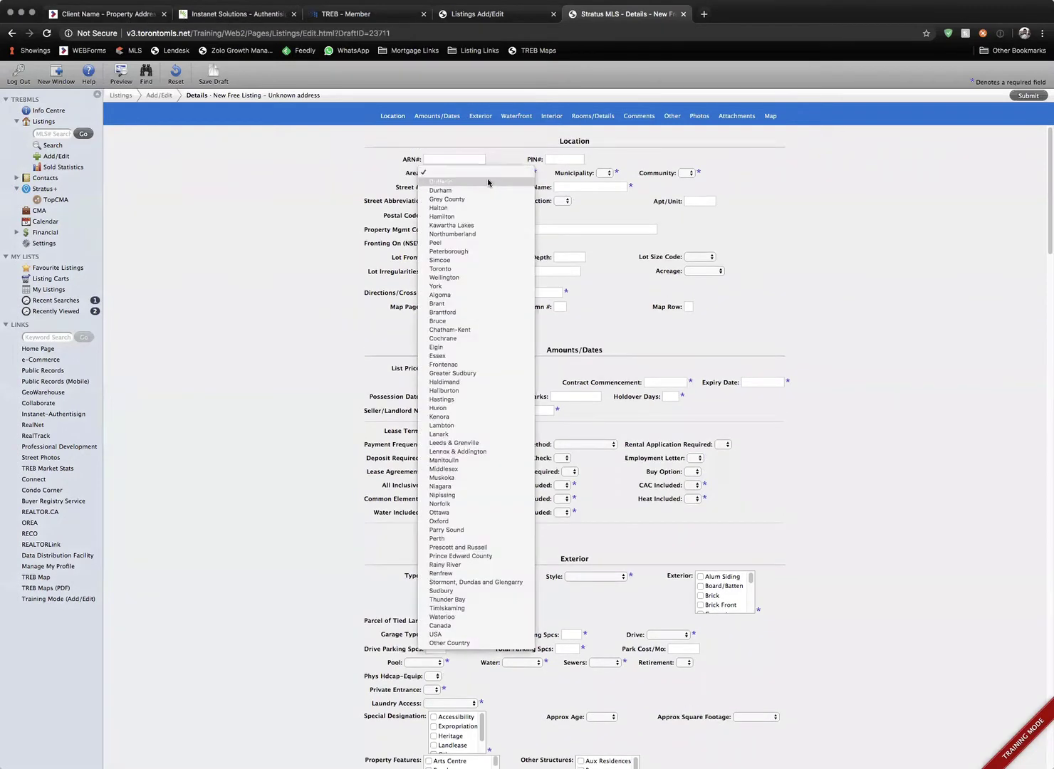
click(491, 289)
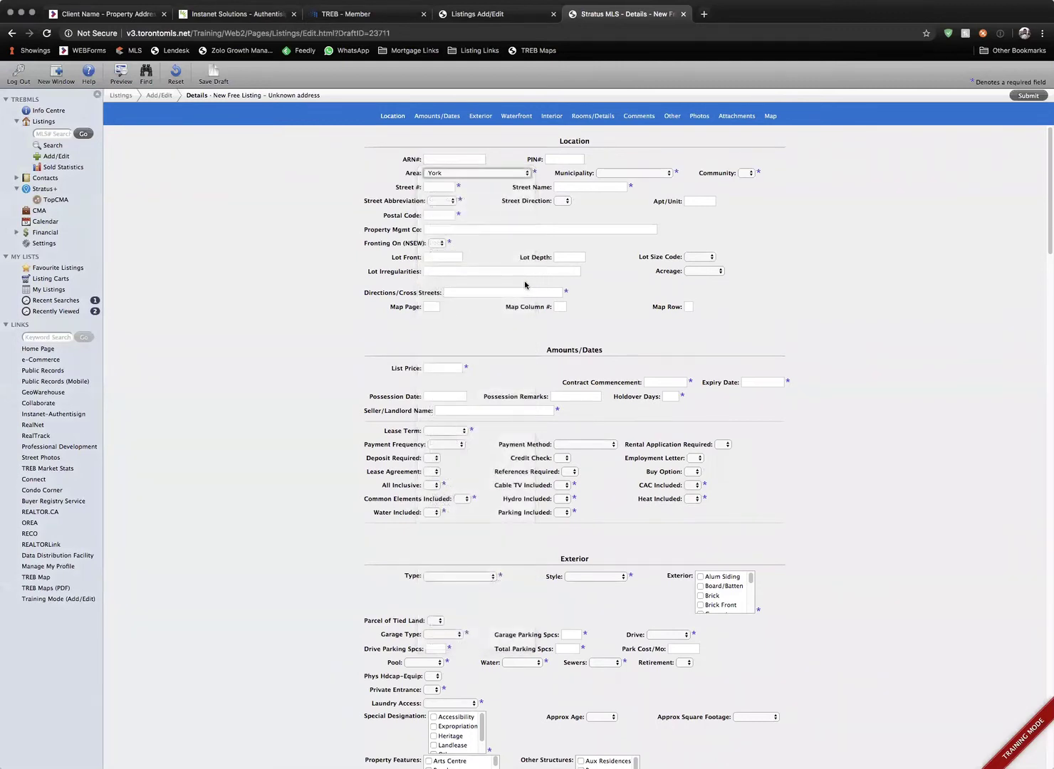
scroll(528, 283, down, 3)
scroll(528, 283, down, 10)
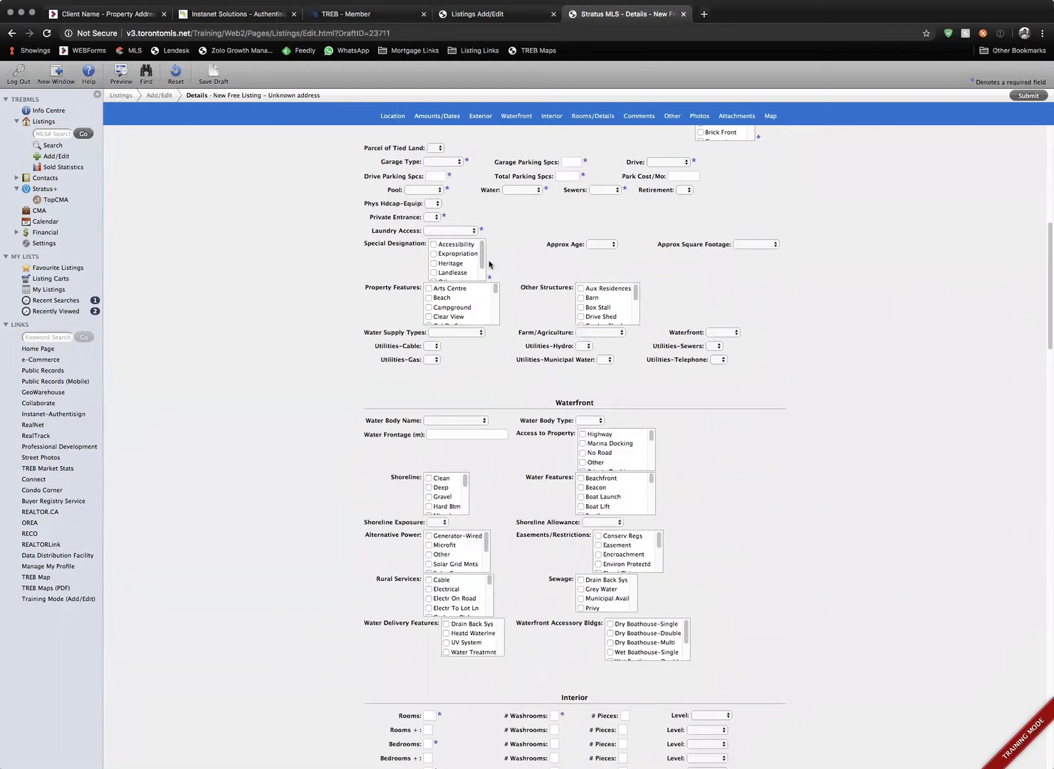
- Check the data information form in WEBForms, then return to Stratus and scroll to Comments
key(super+1)
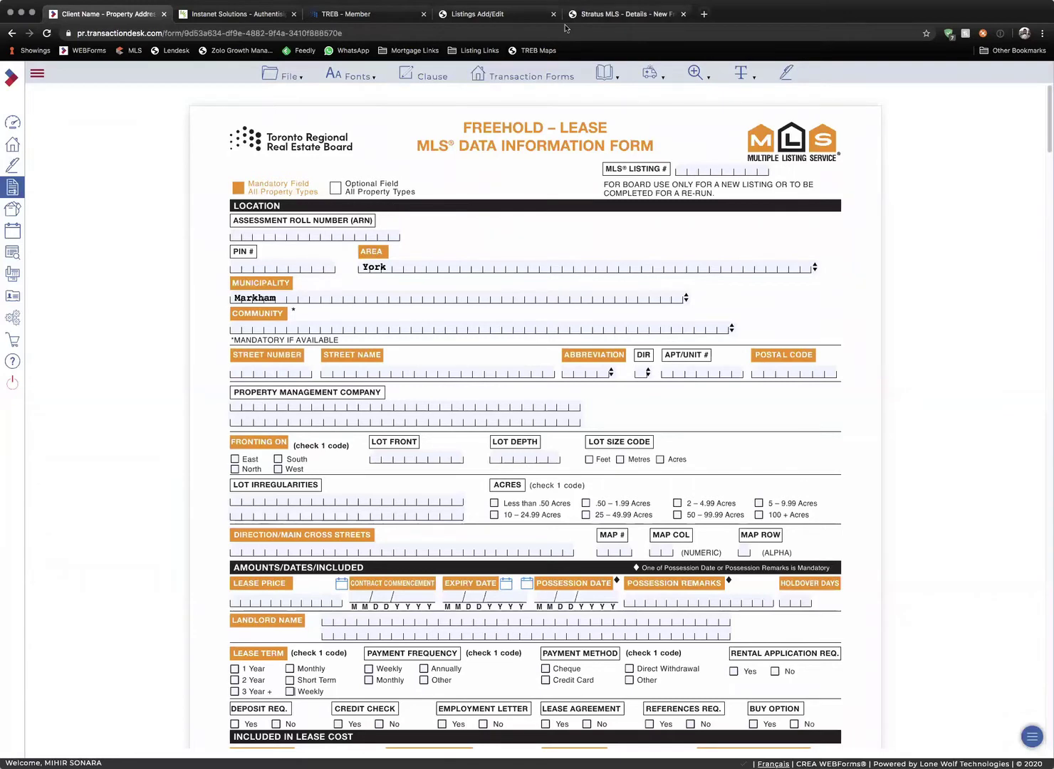
click(614, 13)
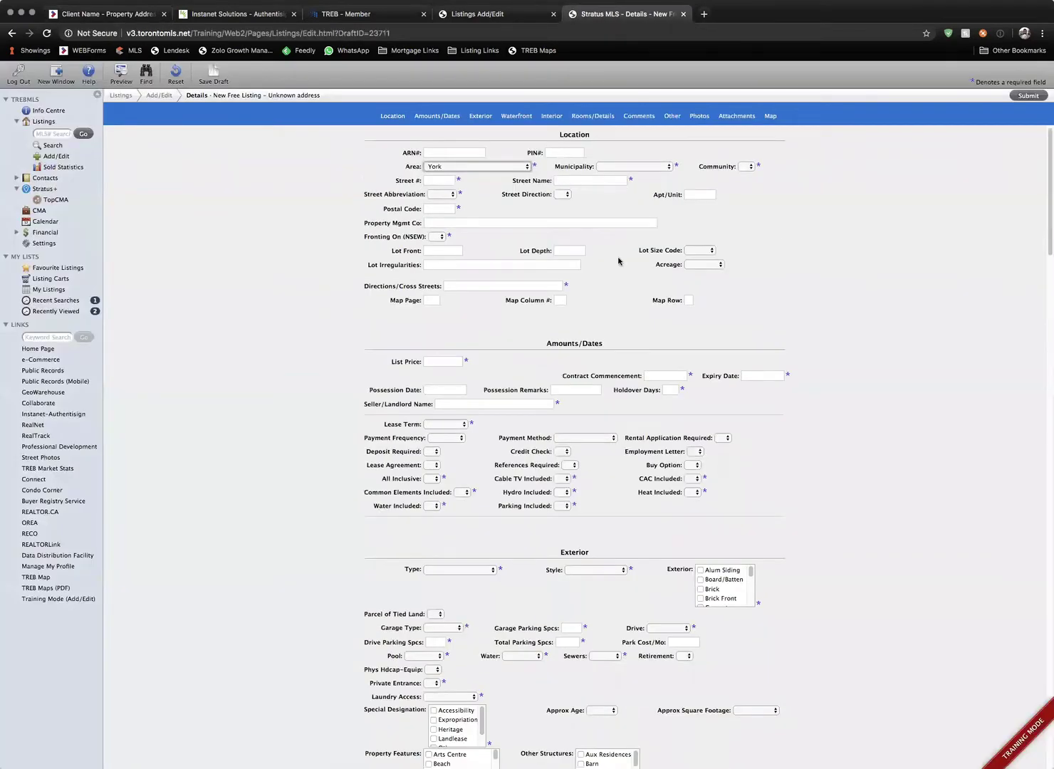
scroll(539, 285, down, 5)
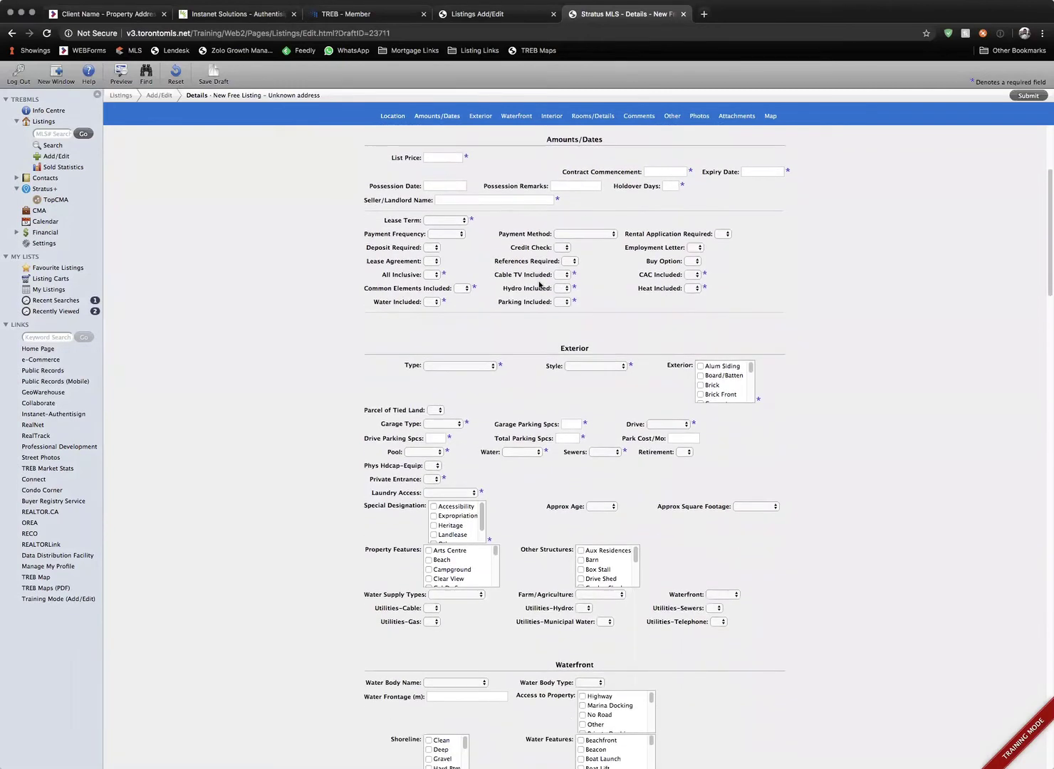
scroll(540, 285, down, 5)
scroll(540, 285, down, 11)
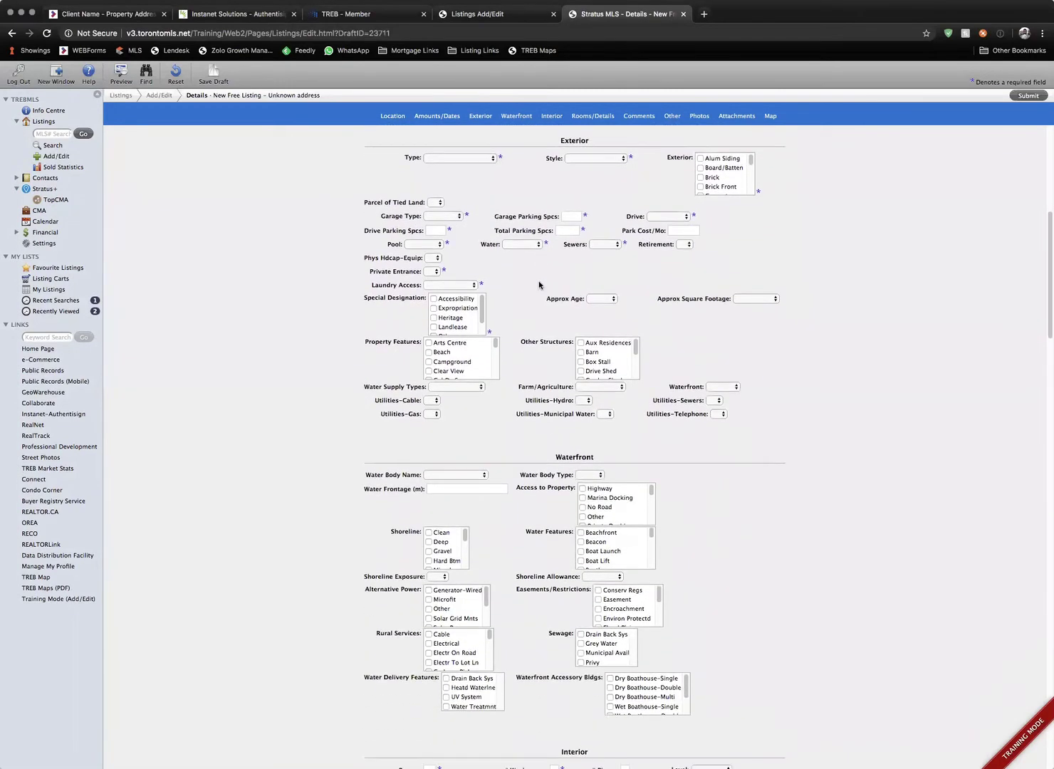
scroll(540, 286, down, 1)
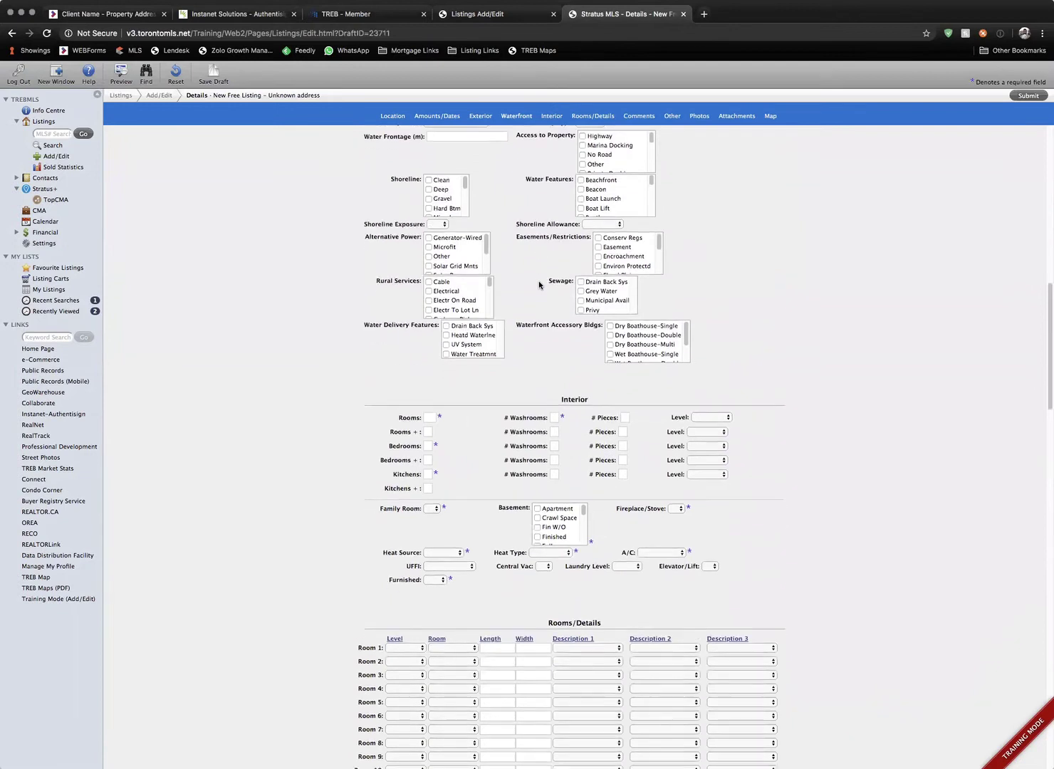
scroll(539, 284, down, 2)
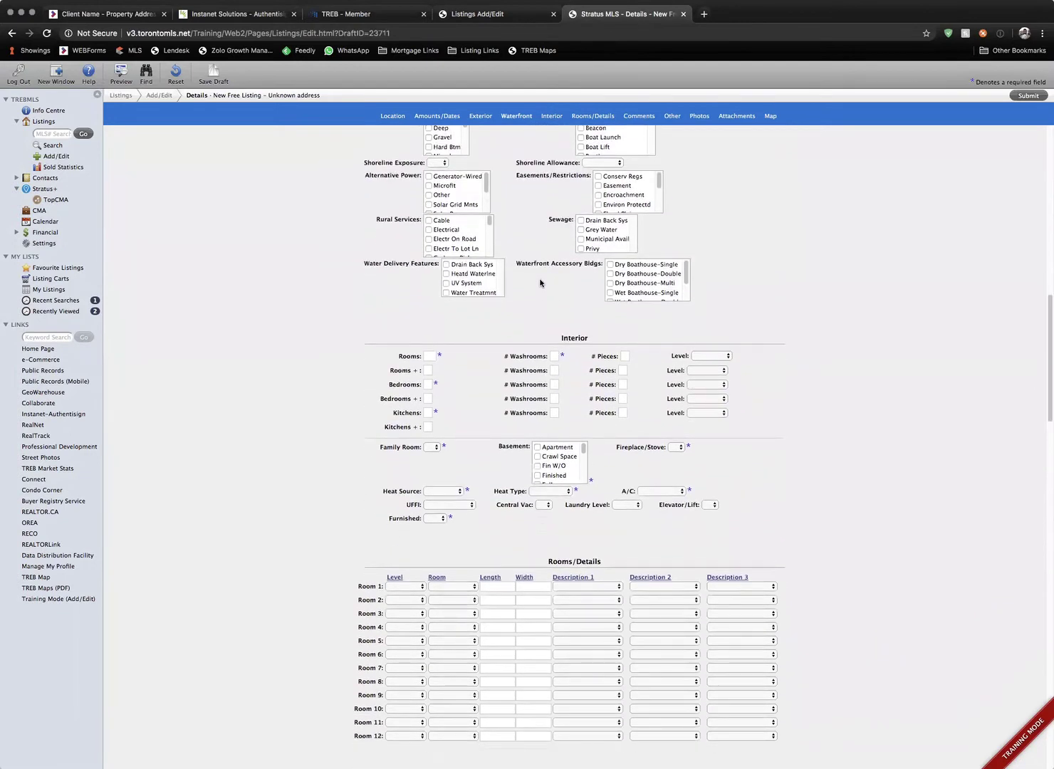
scroll(540, 283, down, 14)
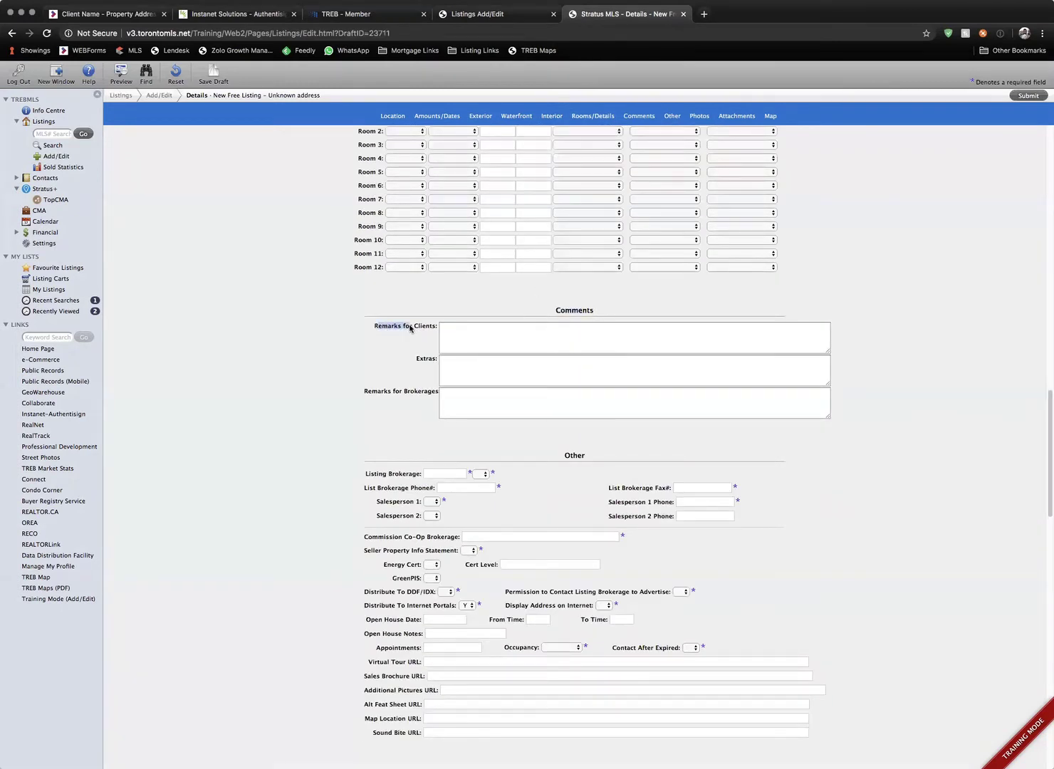
- Read the Remarks for Clients help, then look up 'Zolo' to set Listing Brokerage to ZOLO REALTY, BROKERAGE
click(415, 328)
click(526, 180)
scroll(418, 396, down, 1)
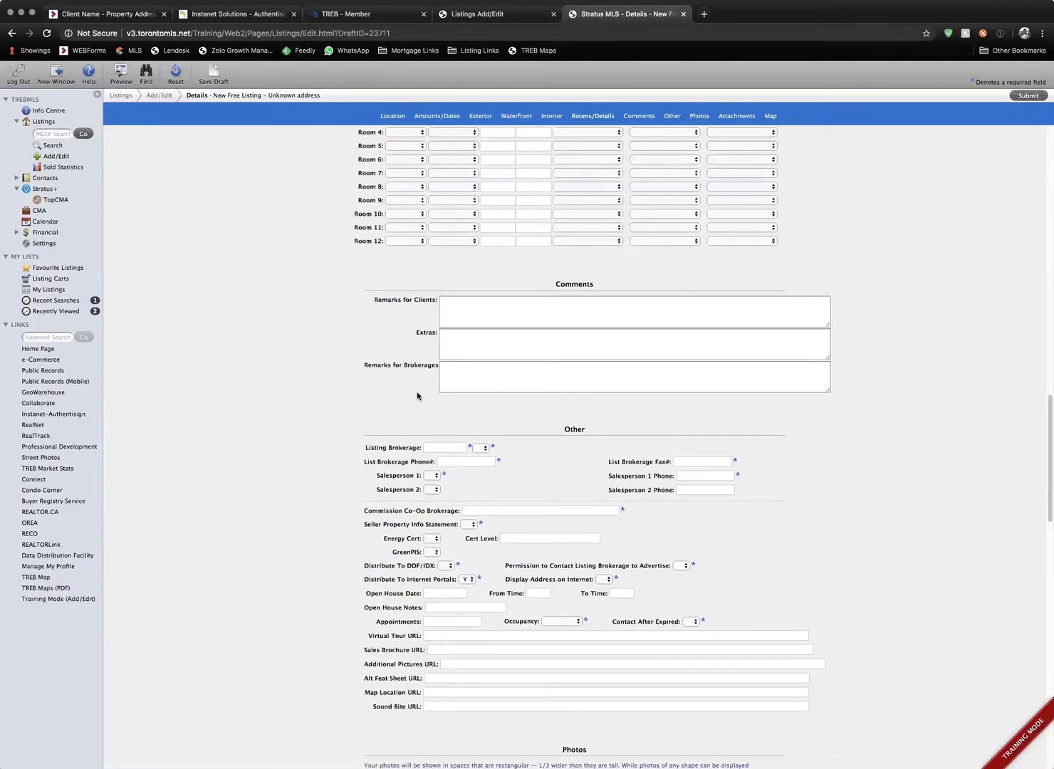
click(440, 448)
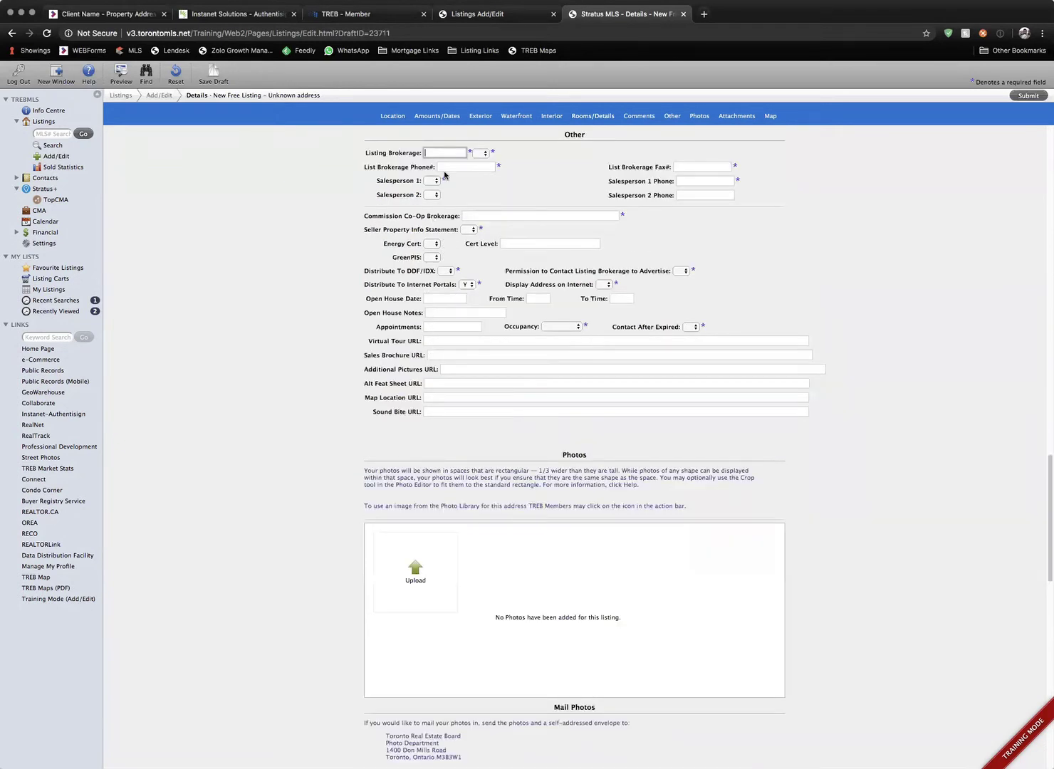
text(Zolo)
click(436, 166)
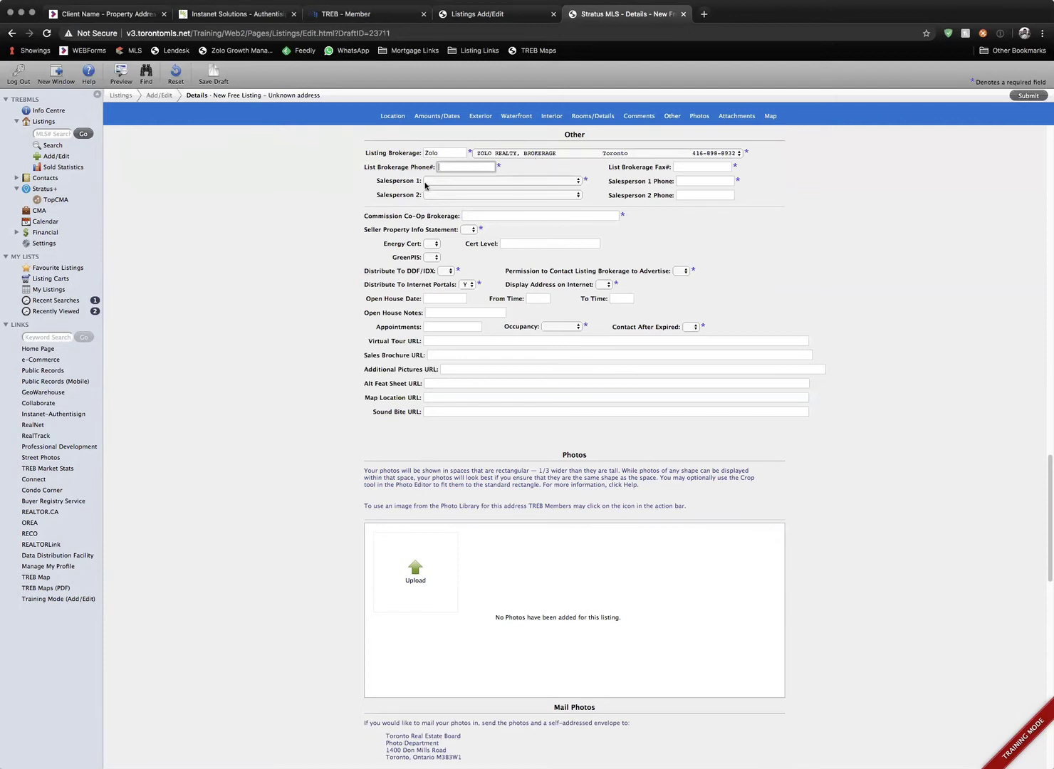
click(523, 182)
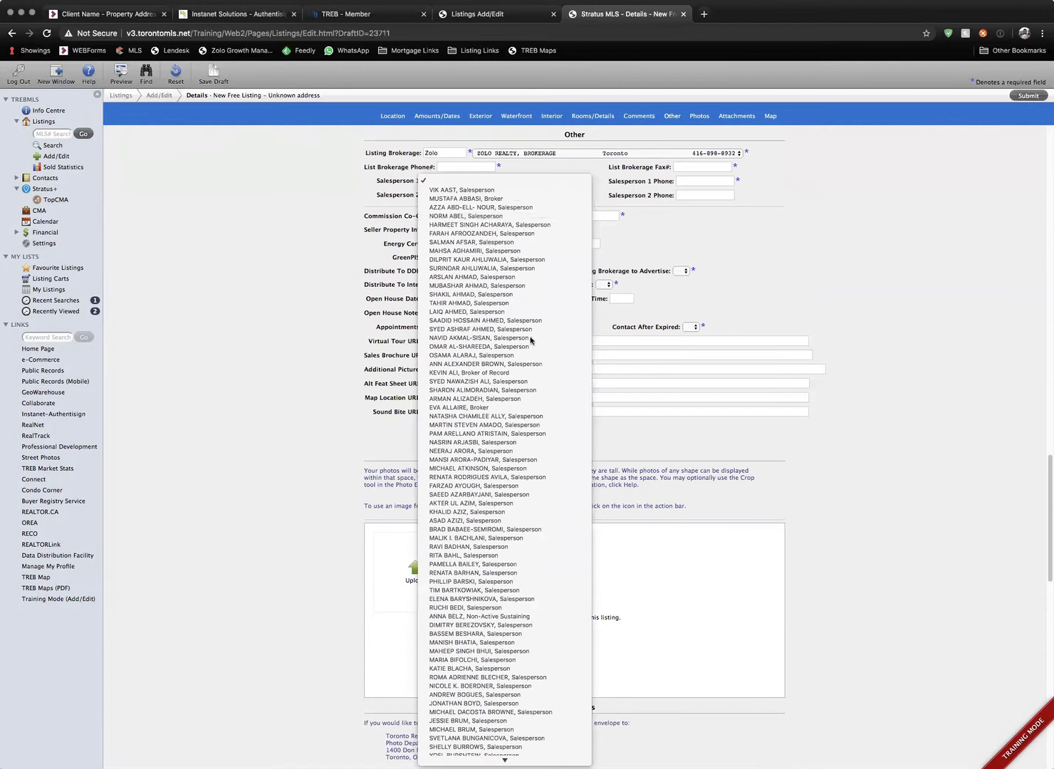
- Pick the listing agent's name from the Salesperson 1 dropdown list
scroll(539, 430, down, 3)
scroll(539, 437, down, 15)
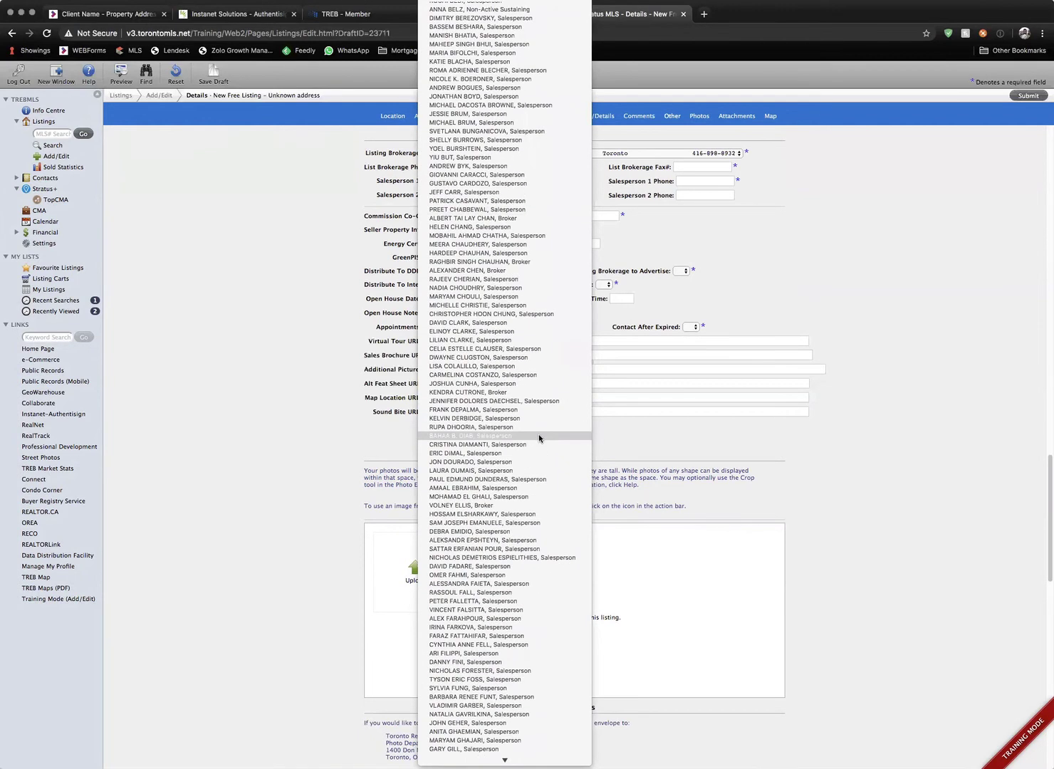
scroll(539, 436, down, 20)
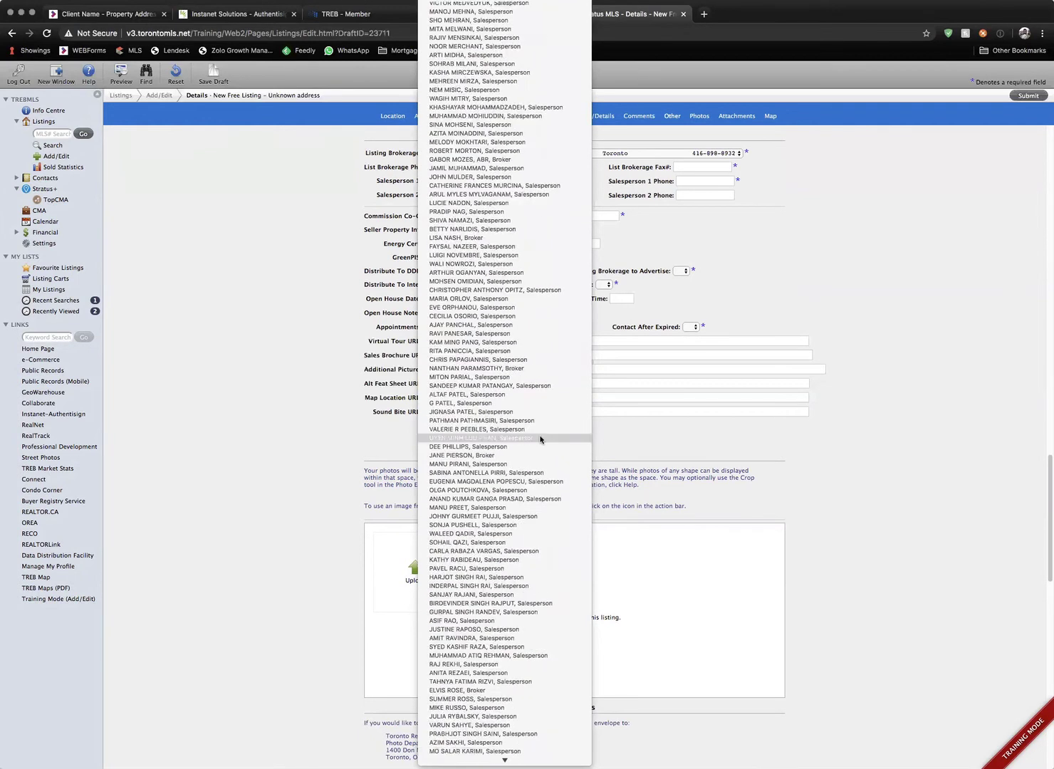
scroll(538, 455, down, 5)
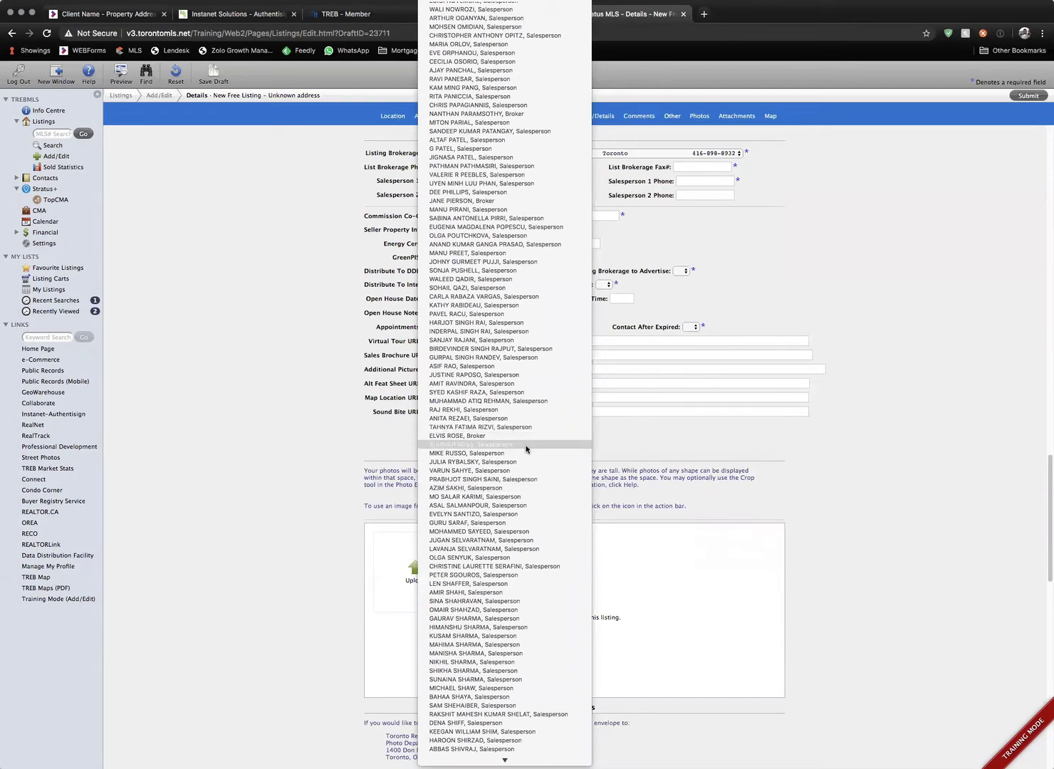
scroll(527, 467, down, 5)
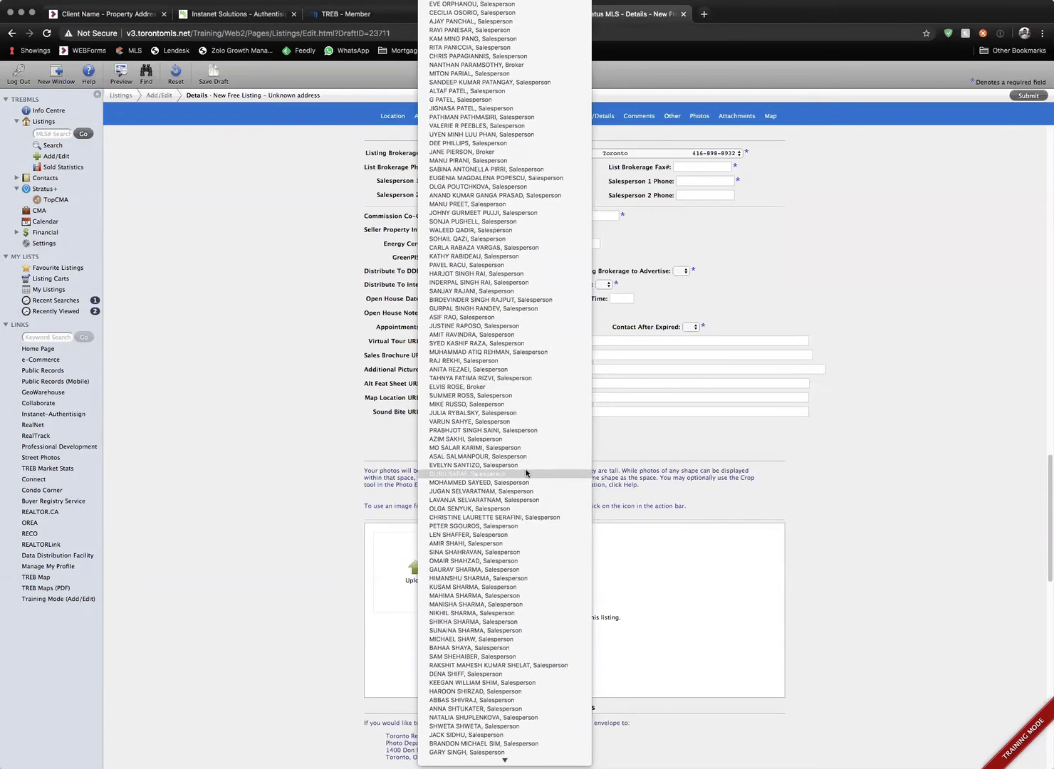
scroll(528, 474, down, 7)
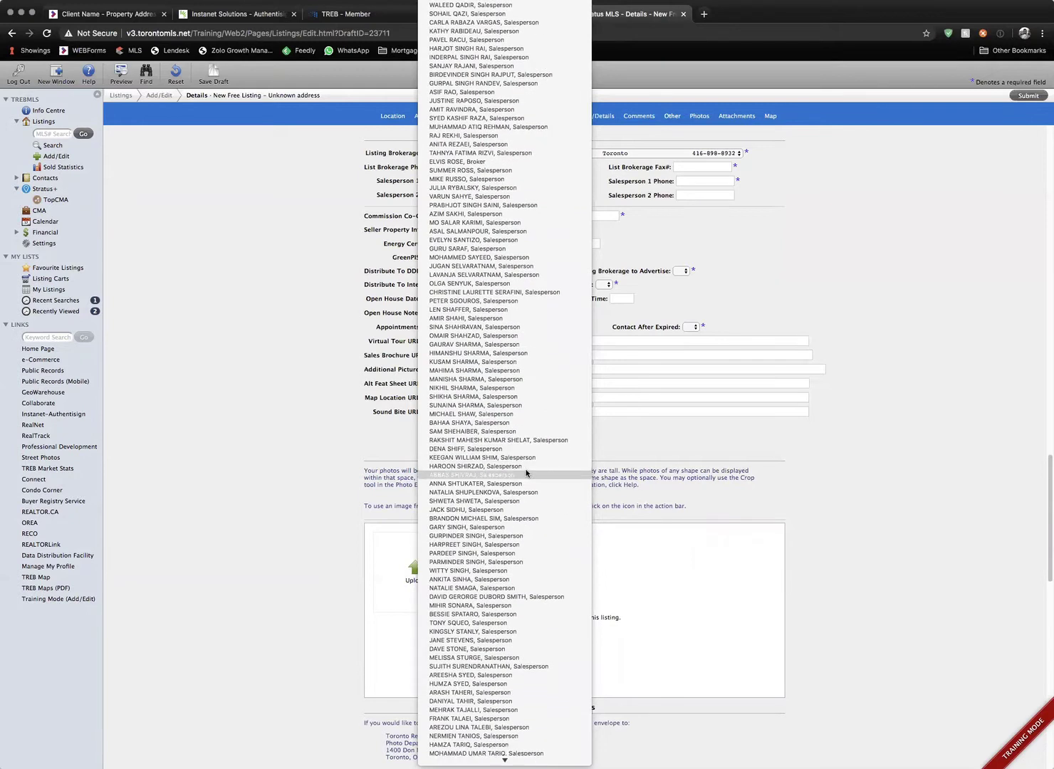
scroll(527, 474, down, 3)
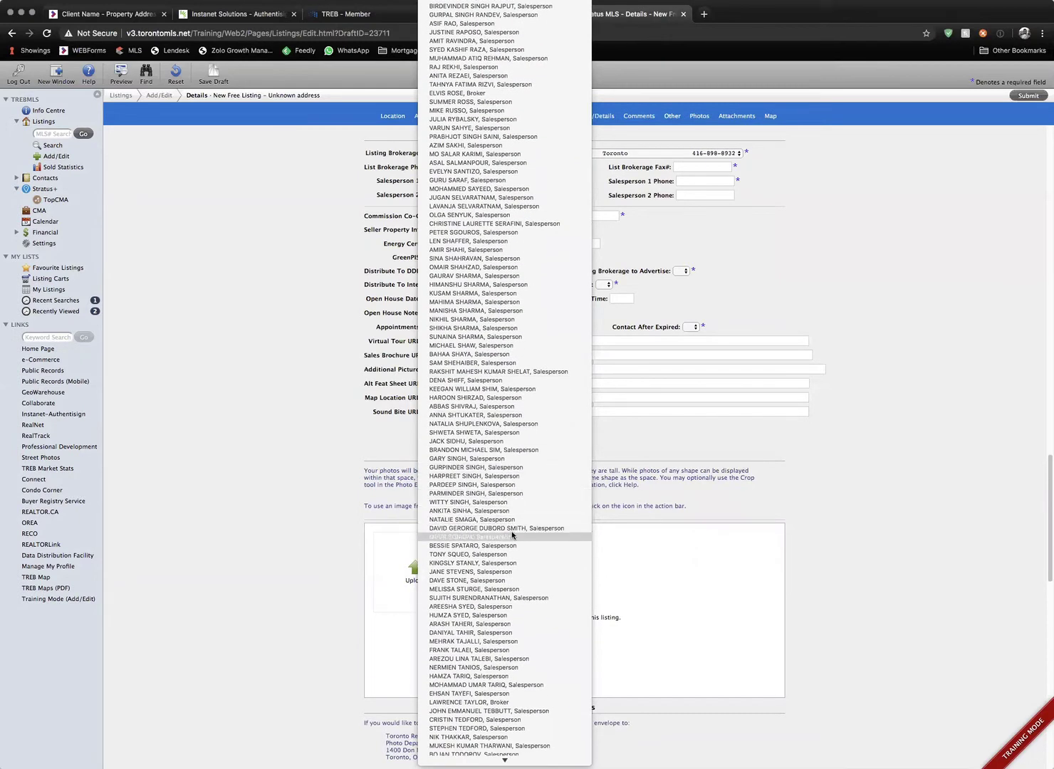
click(562, 492)
click(636, 214)
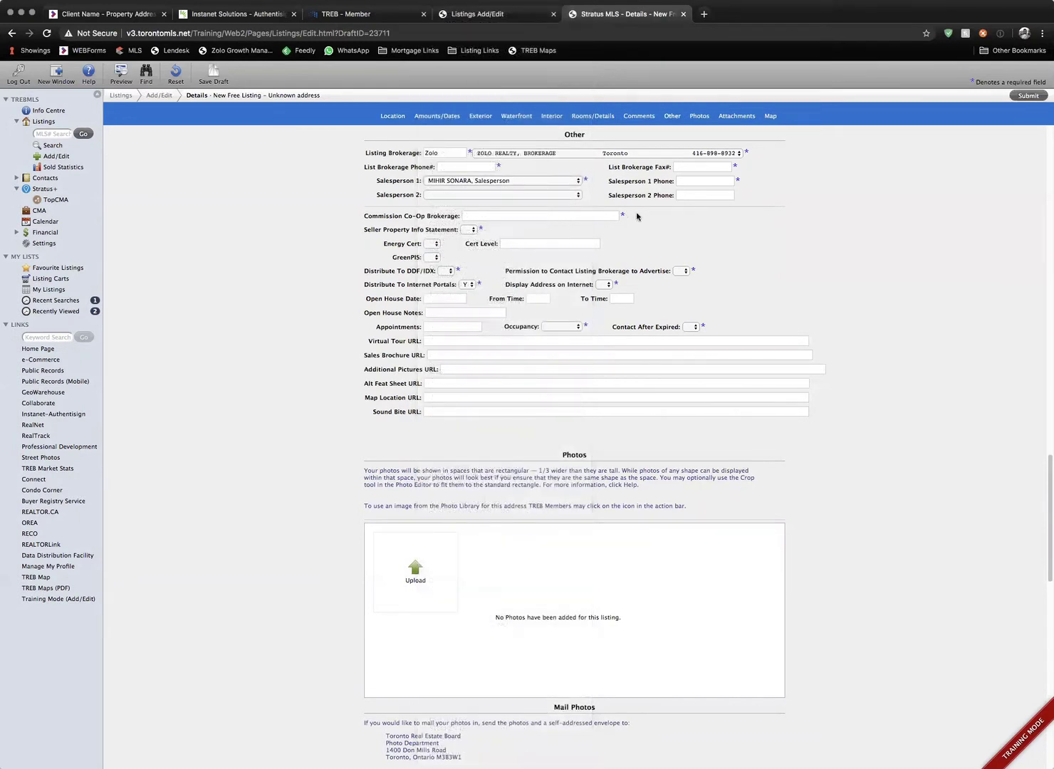
click(691, 166)
click(698, 179)
- Enter '1/2 Months rent + HST' as the Commission Co-Op Brokerage
click(549, 215)
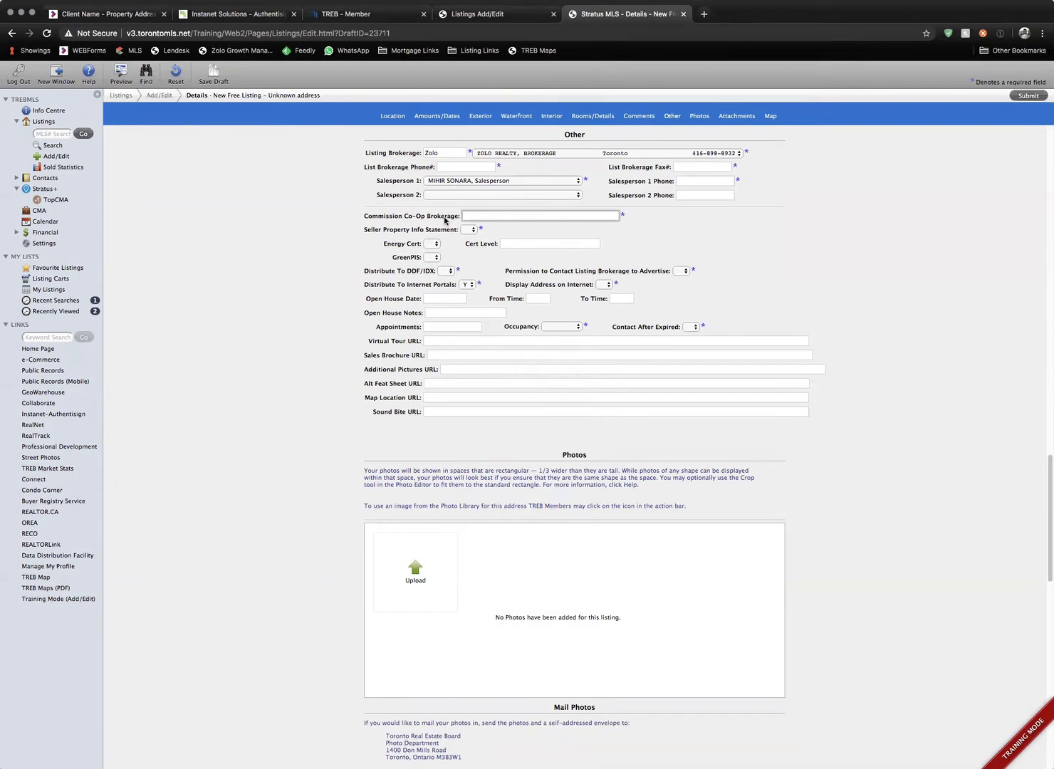
text(1/2 Months rent + HST)
- Set Seller Property Info Statement to N and Distribute To DDF/IDX to Y
click(433, 228)
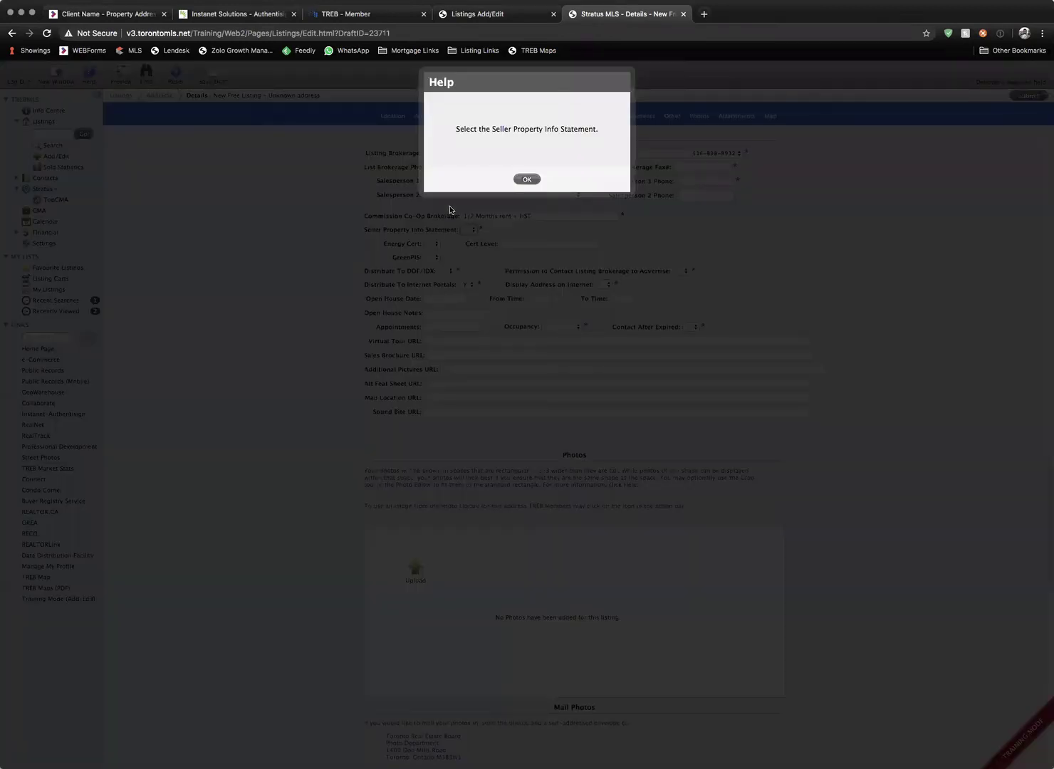
click(516, 178)
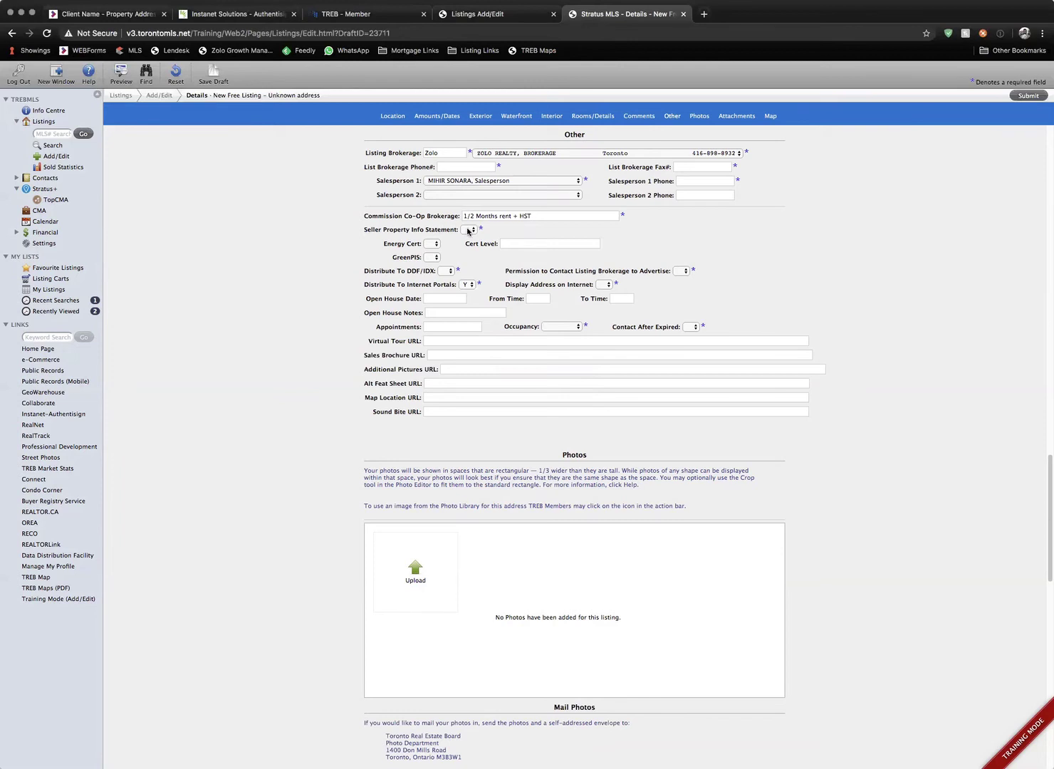
click(468, 230)
click(478, 248)
click(445, 271)
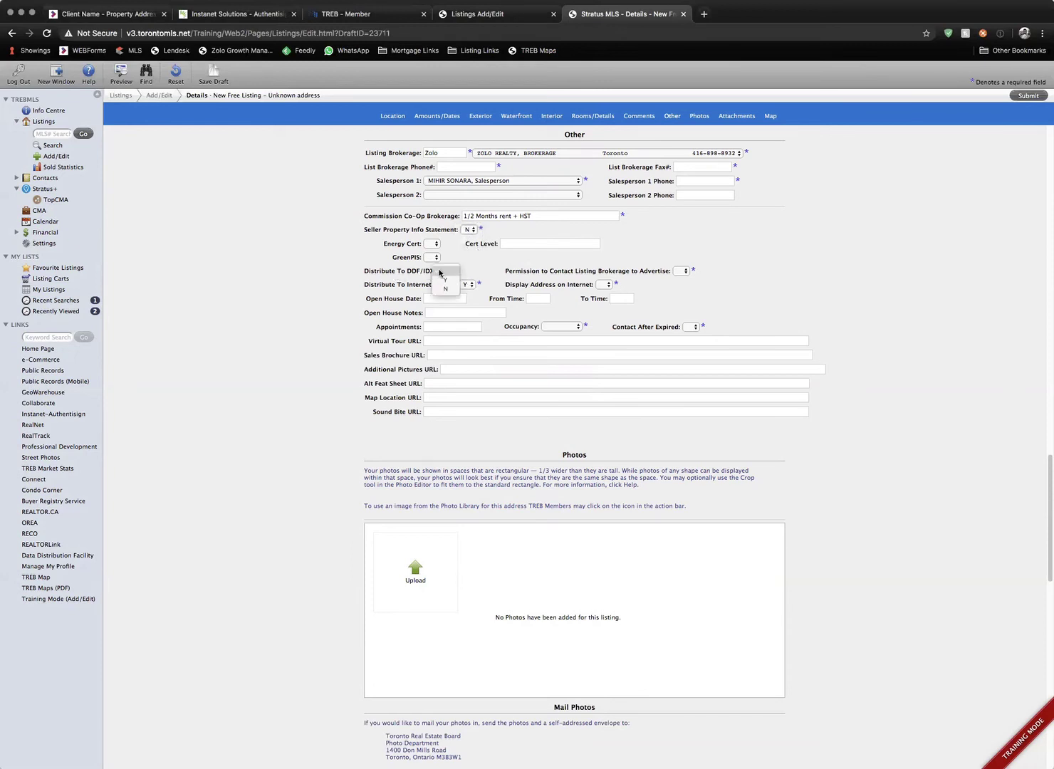
click(448, 281)
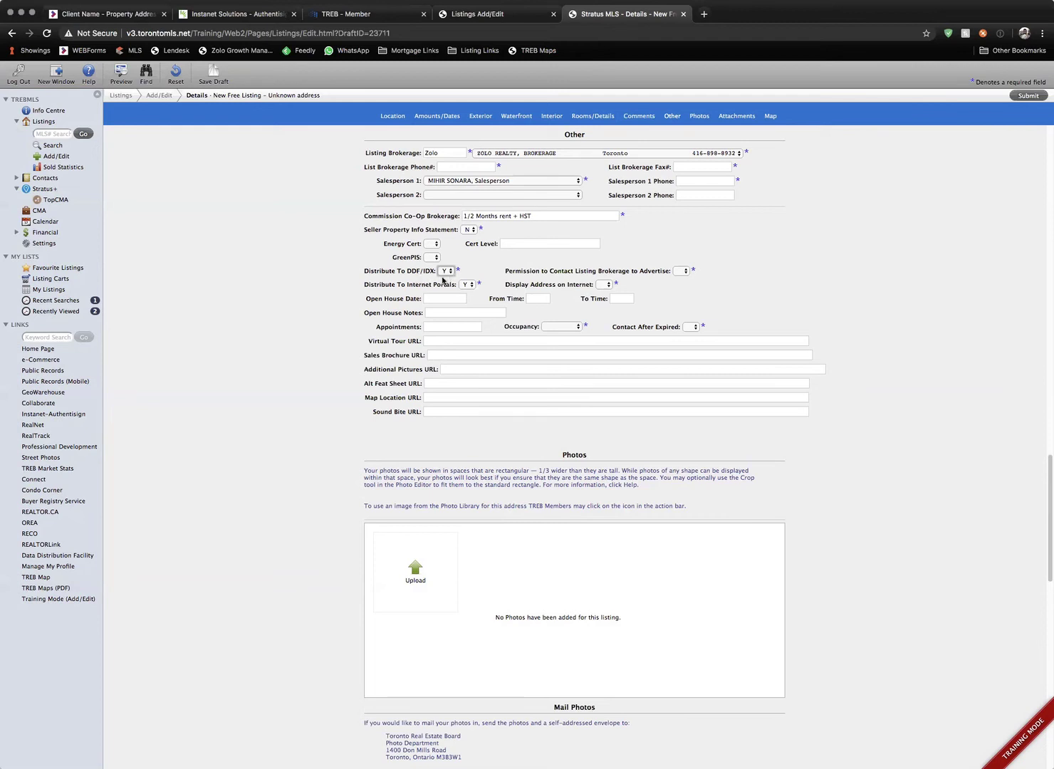
click(603, 285)
- Set Permission to Contact Listing Brokerage to Advertise to N and Contact After Expired to N
click(683, 272)
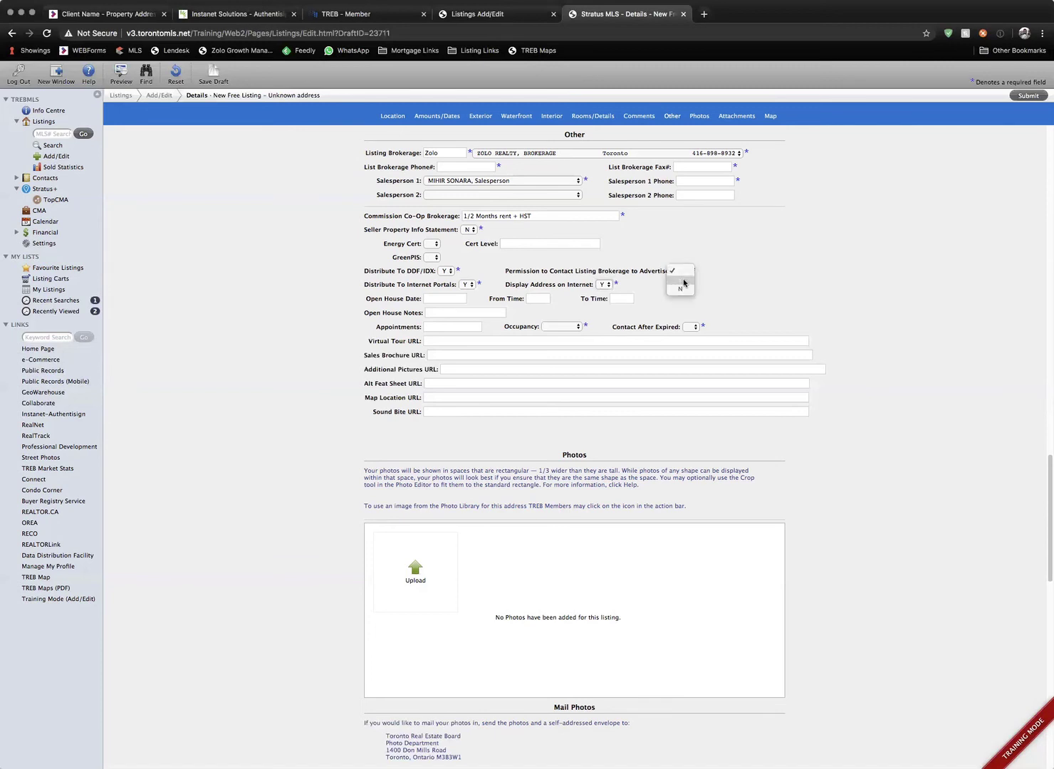
click(723, 264)
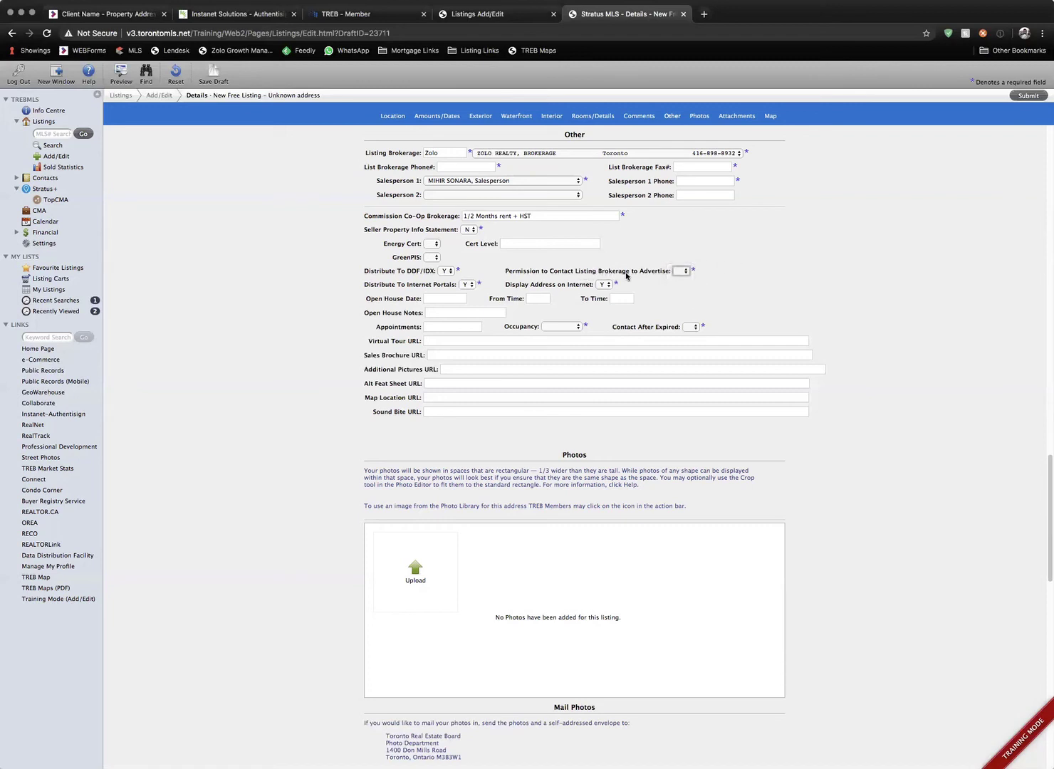
click(683, 272)
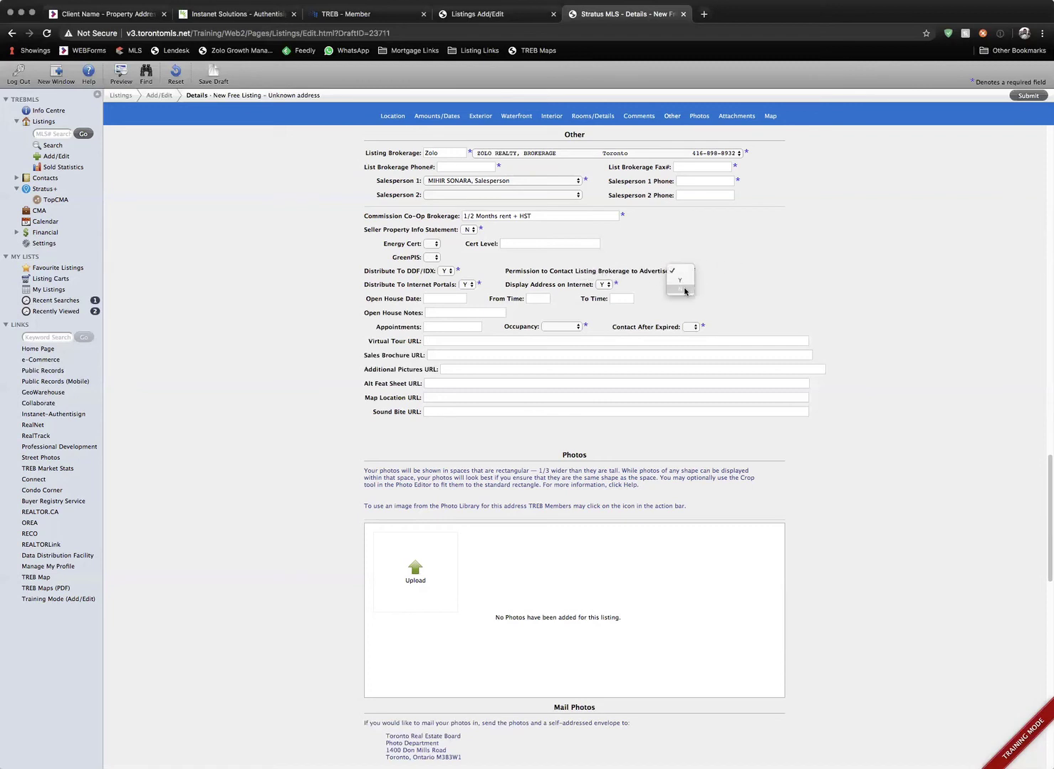
click(680, 288)
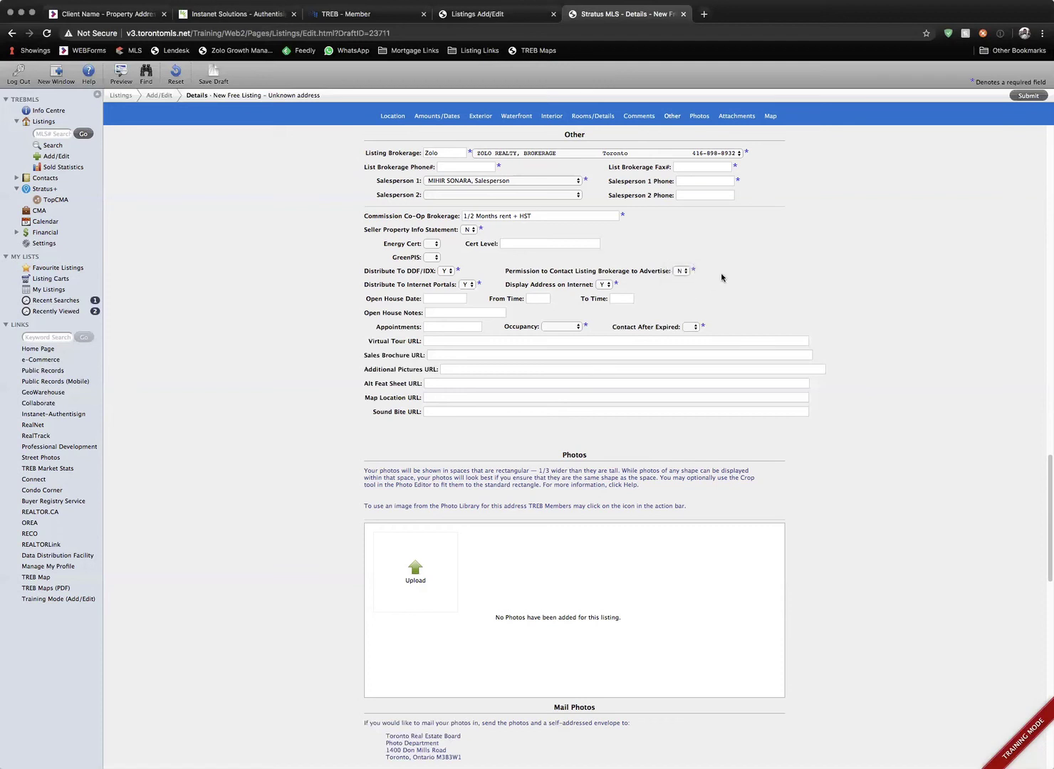
scroll(722, 276, down, 1)
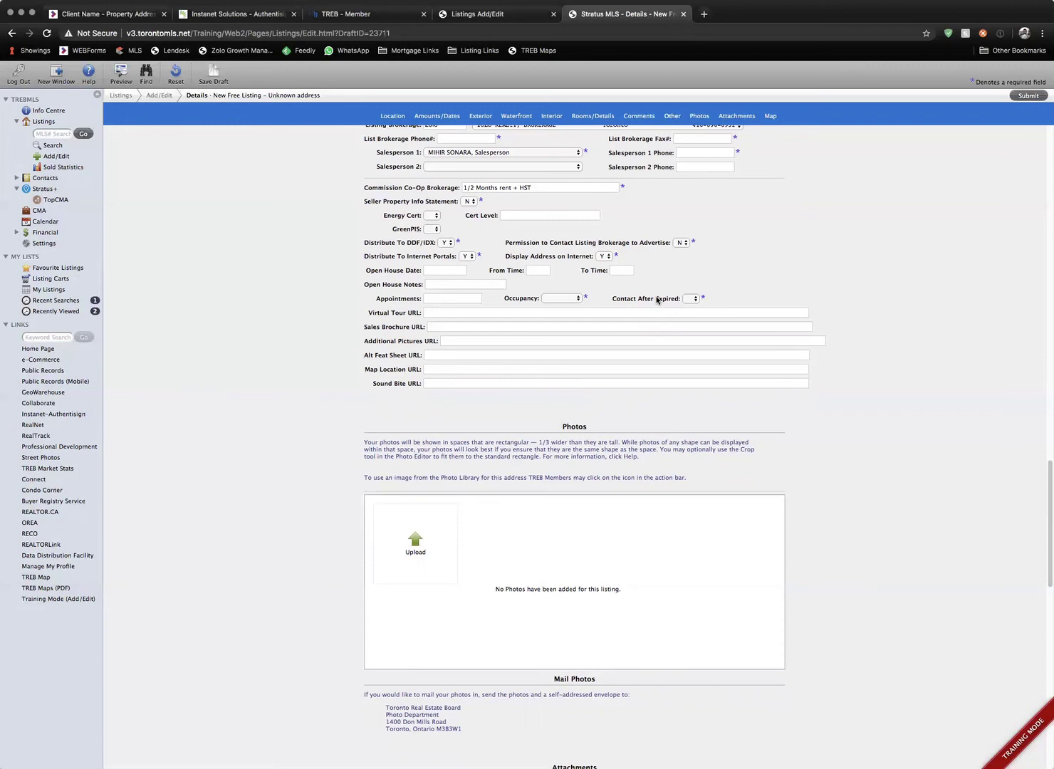
click(696, 299)
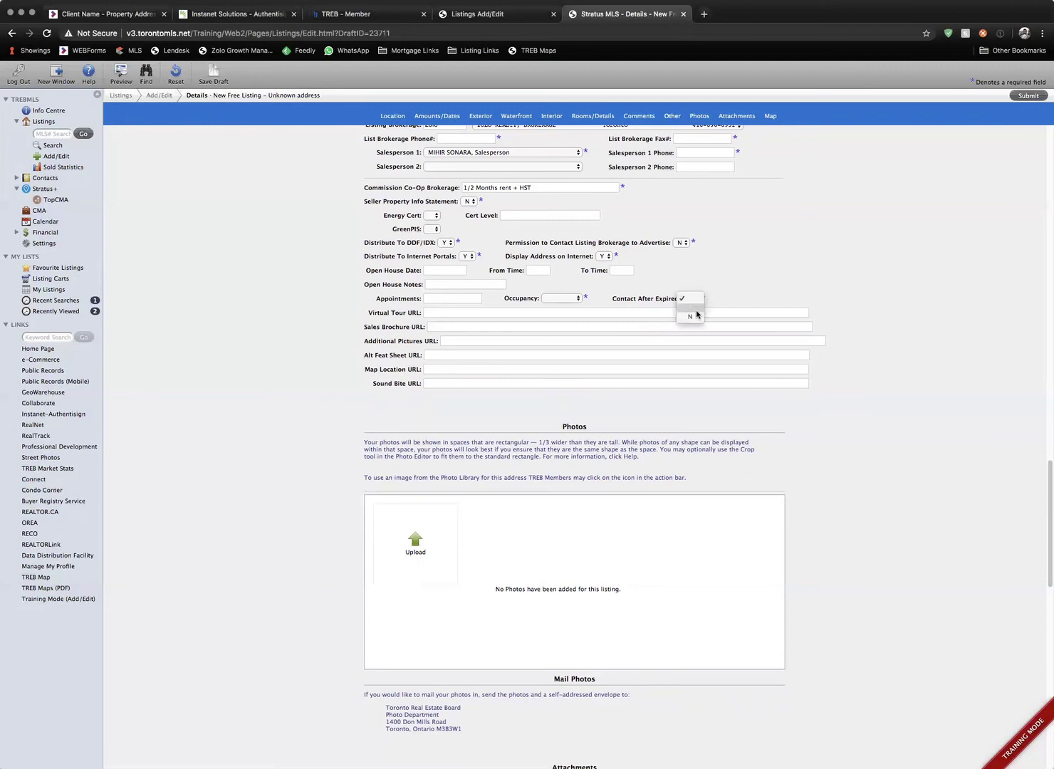
click(696, 313)
scroll(696, 316, down, 3)
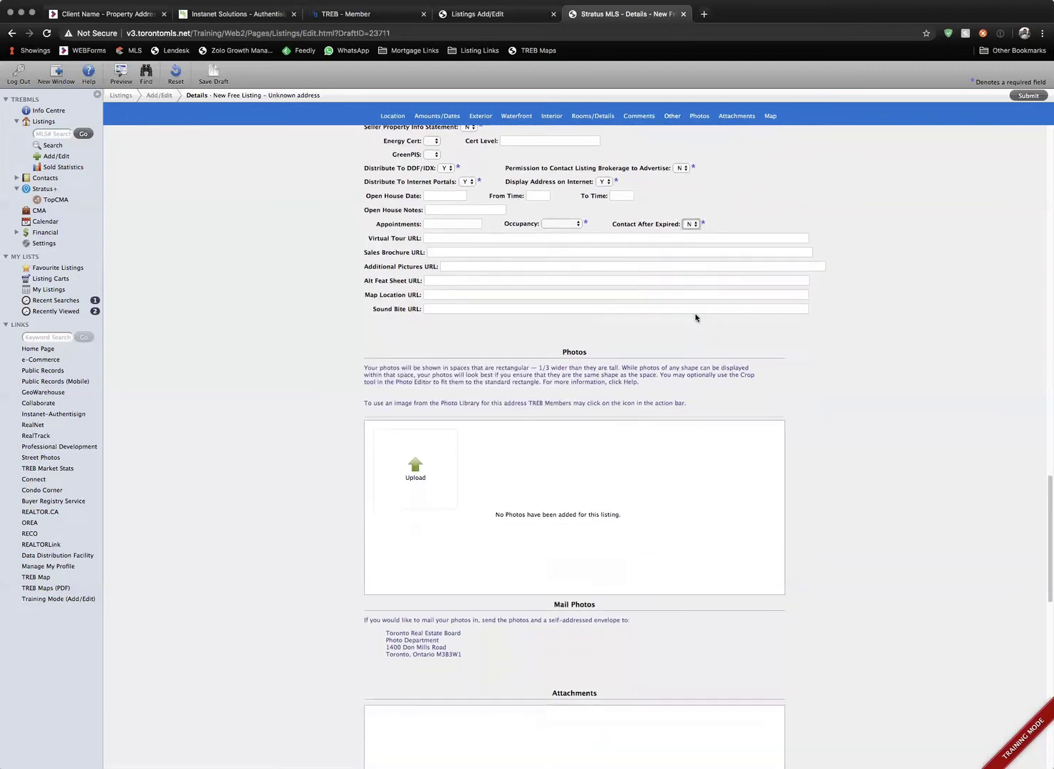
scroll(482, 465, down, 3)
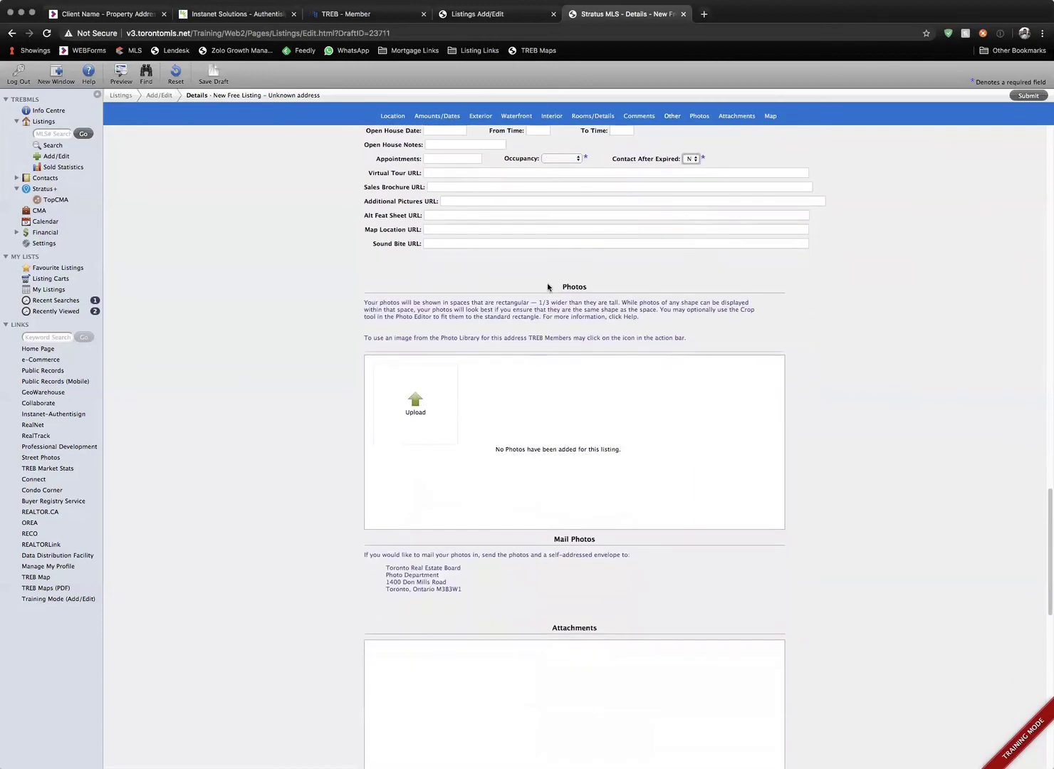
click(404, 410)
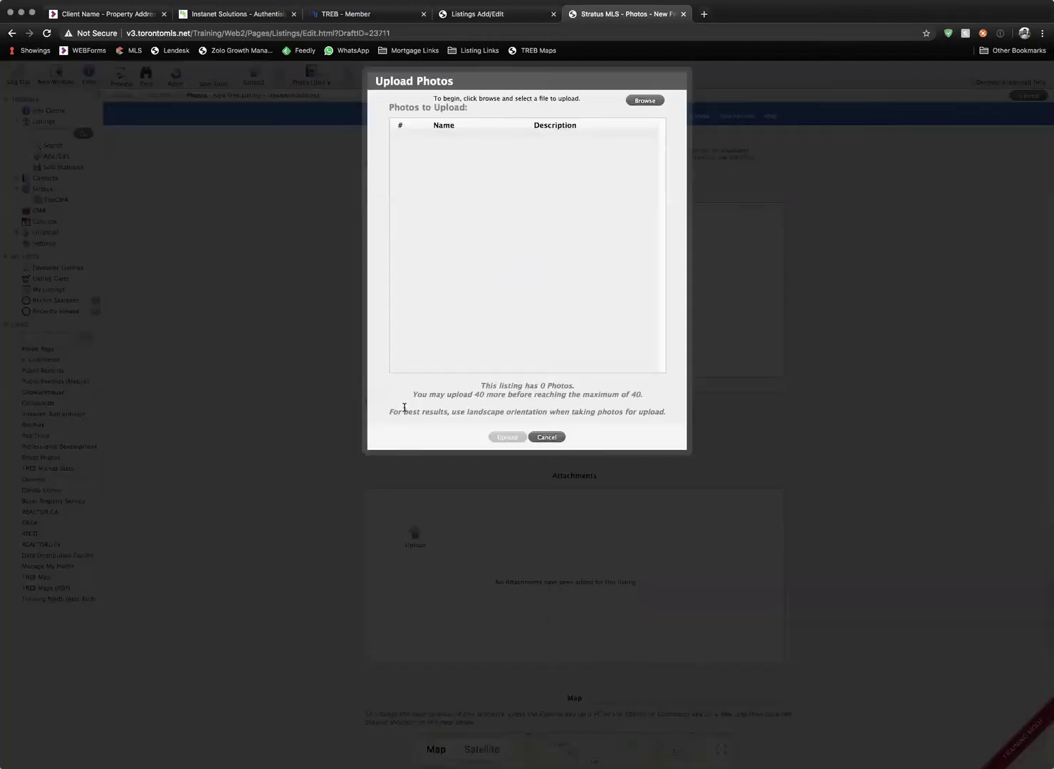
click(646, 102)
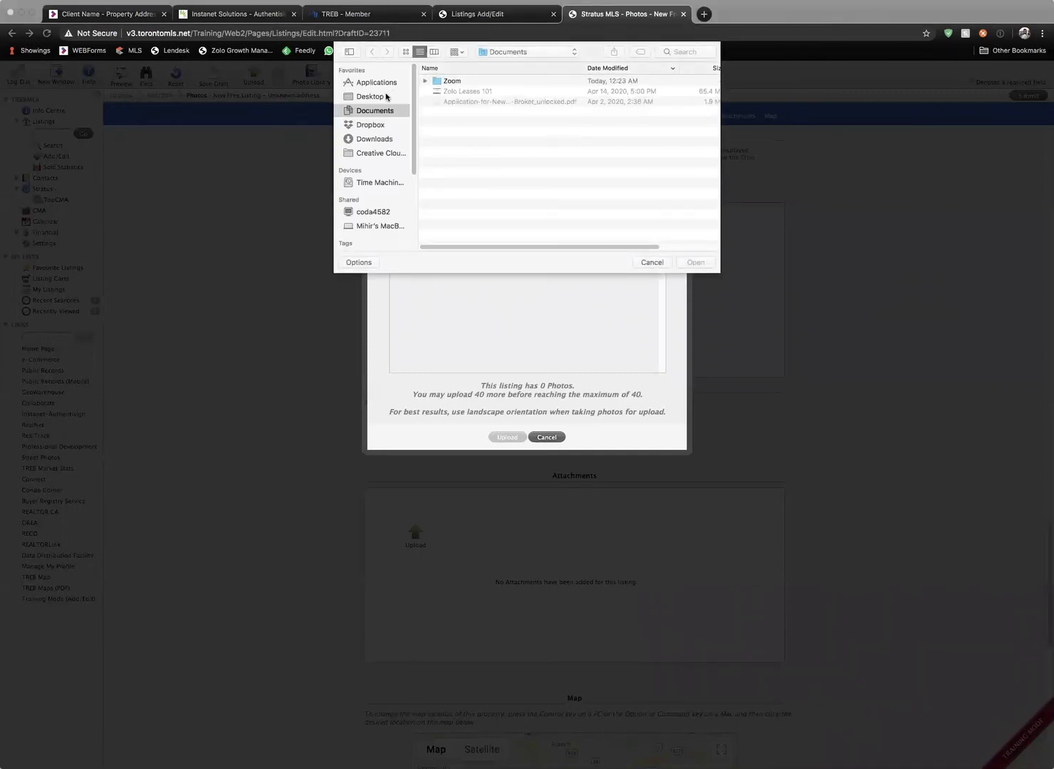
click(651, 261)
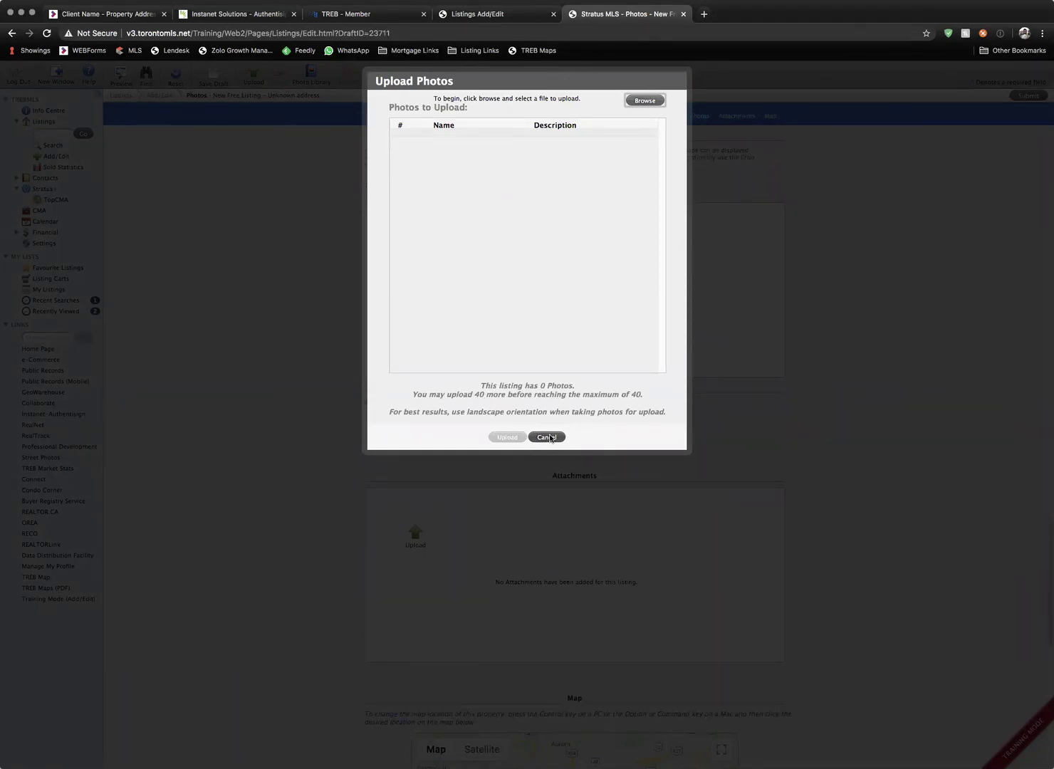
click(548, 437)
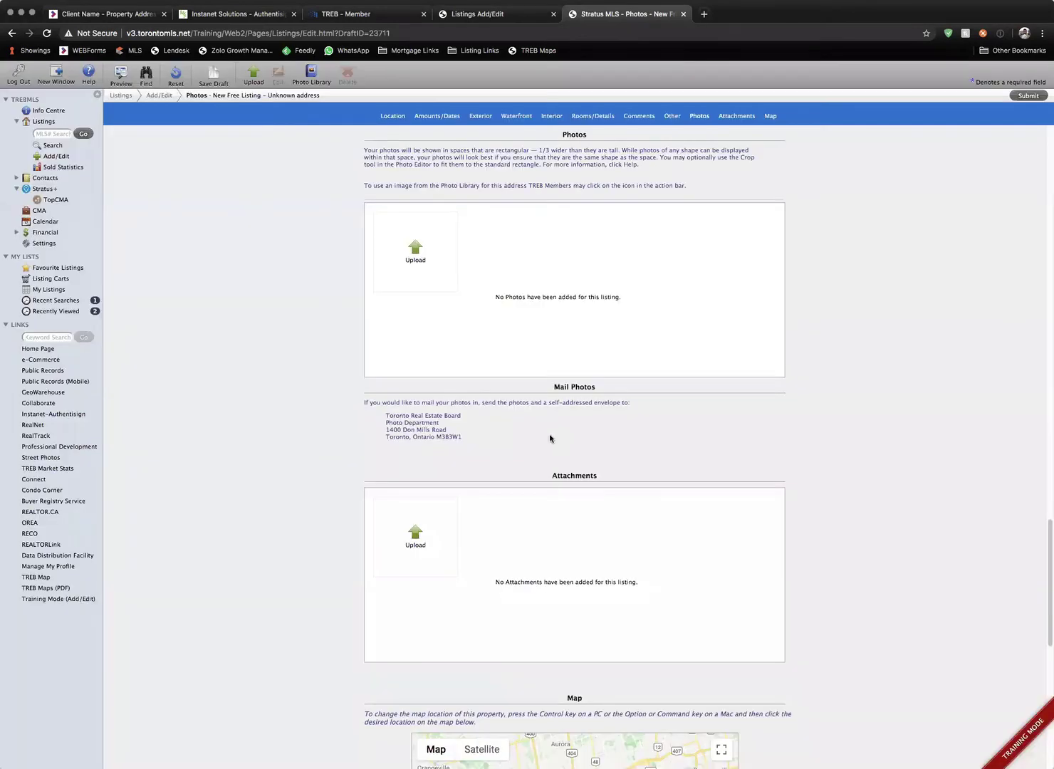
scroll(550, 438, down, 3)
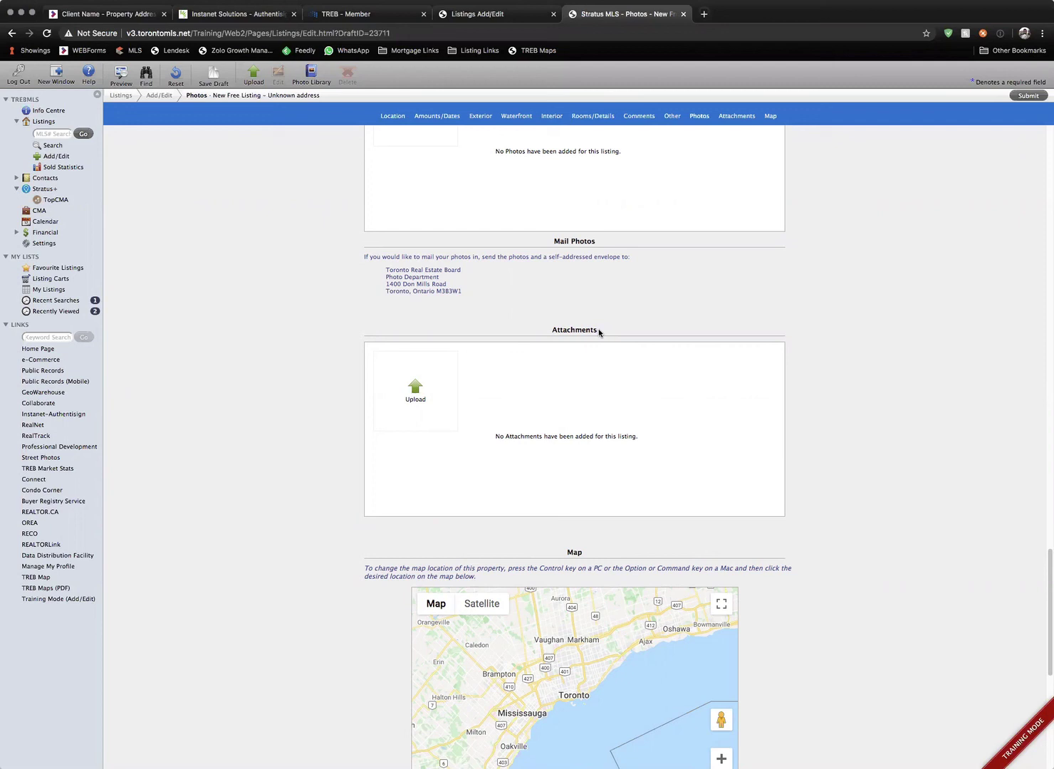
- Zoom and pan the listing map to centre on Unionville, Markham
scroll(599, 333, down, 5)
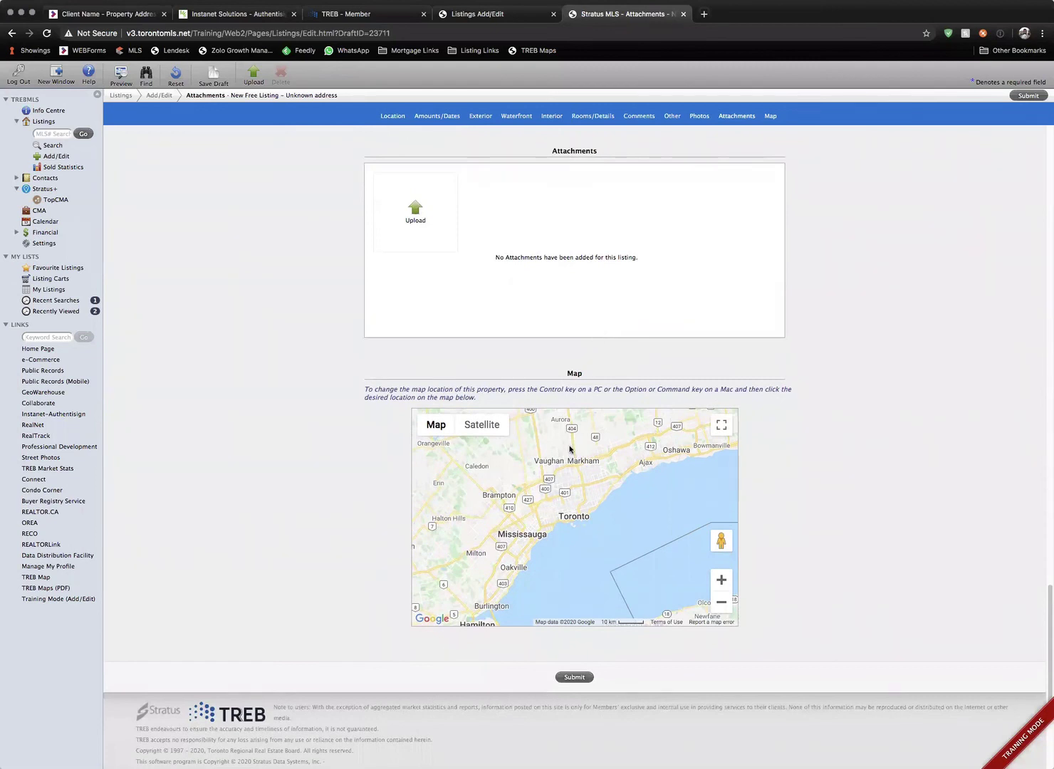
scroll(570, 451, down, 5)
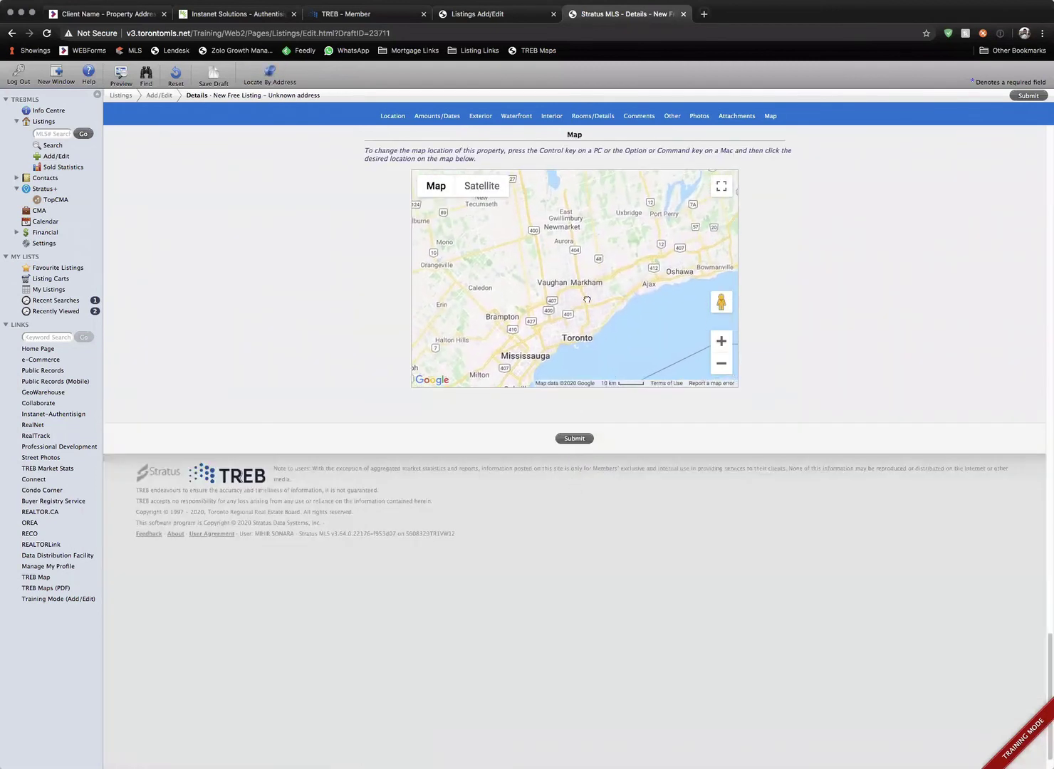
scroll(593, 273, up, 5)
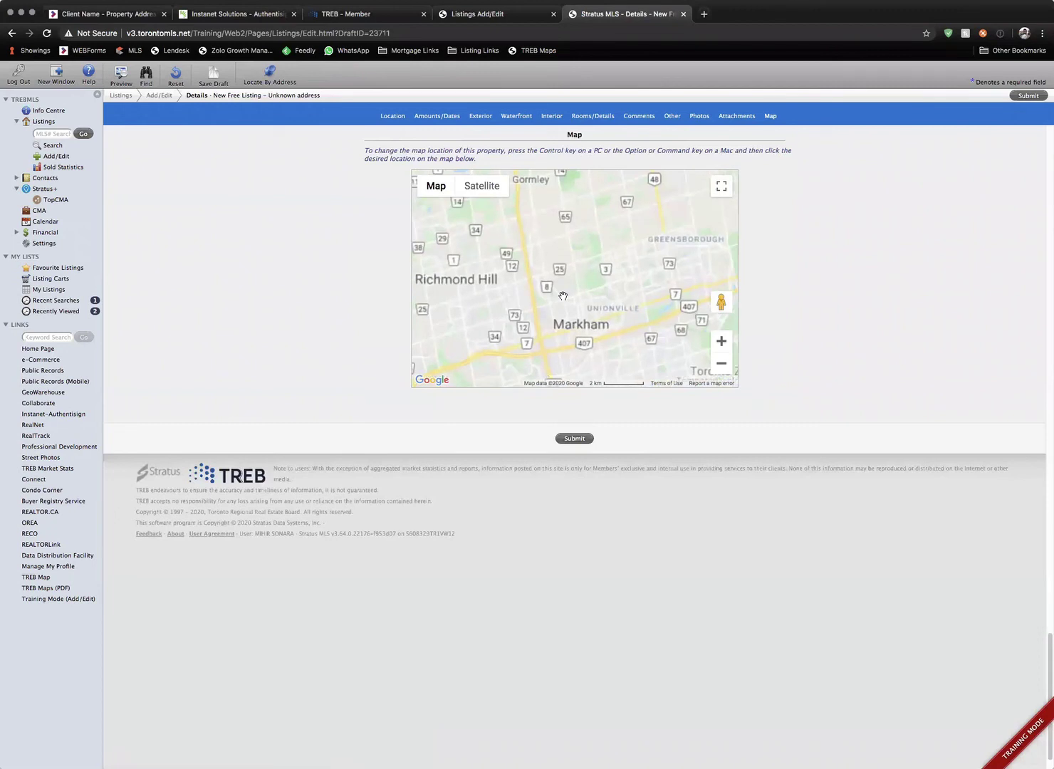
drag(553, 324, 545, 273)
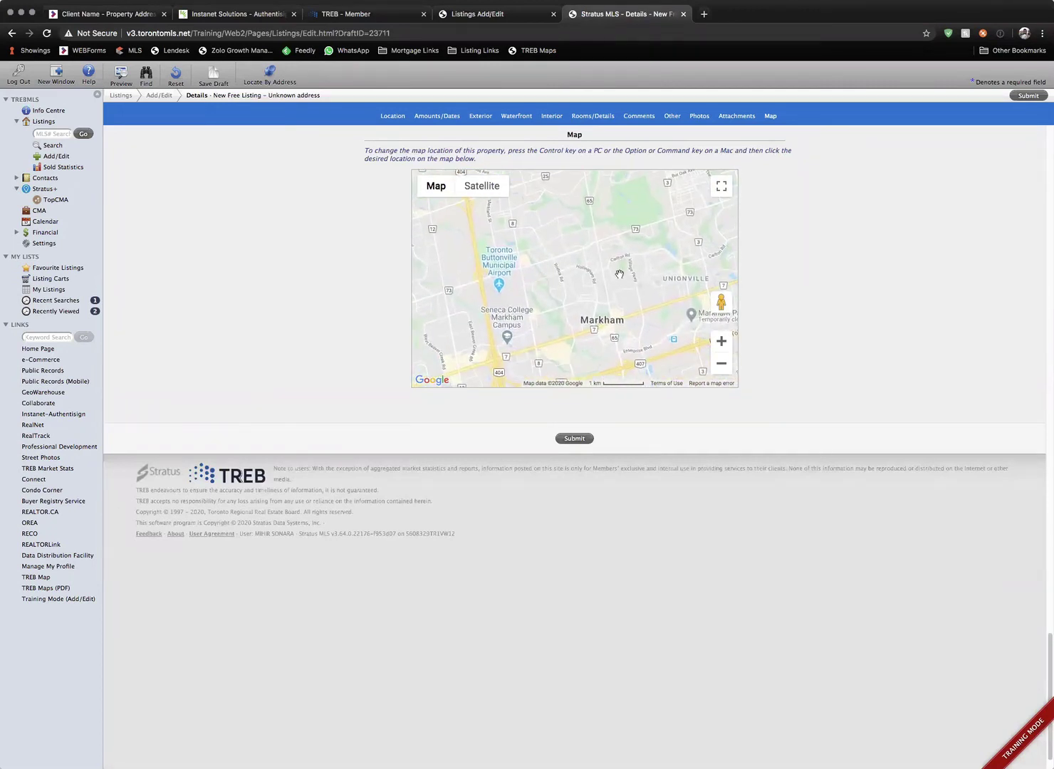
scroll(620, 274, up, 2)
scroll(612, 263, down, 1)
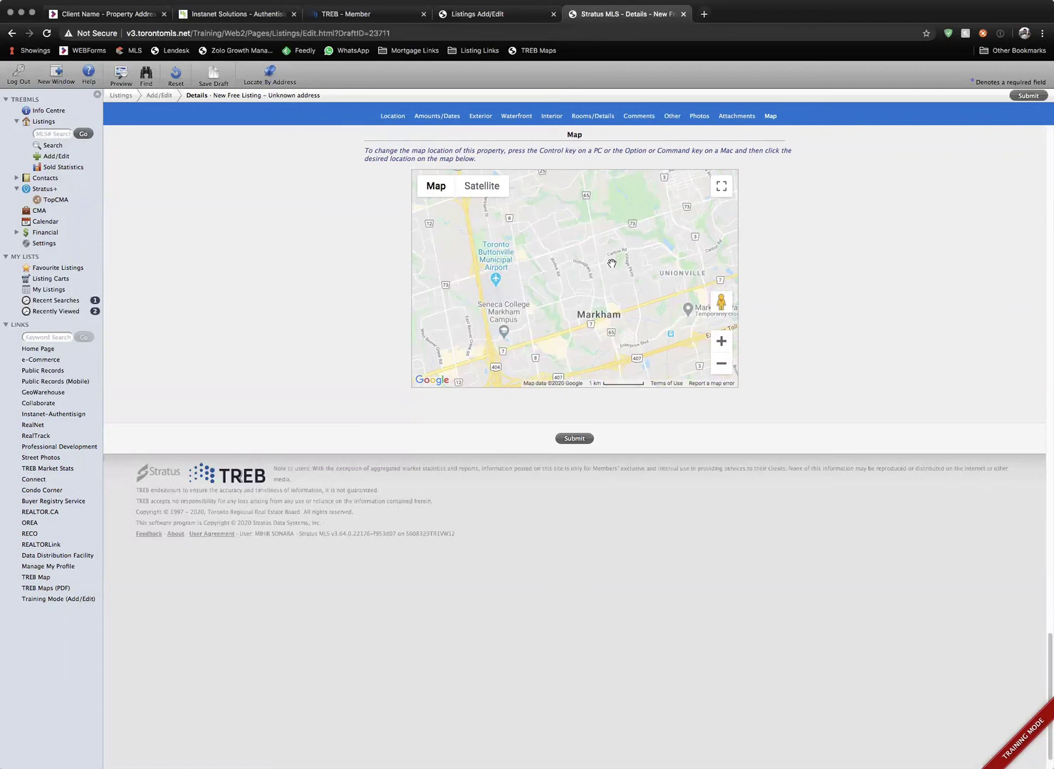
scroll(612, 264, up, 1)
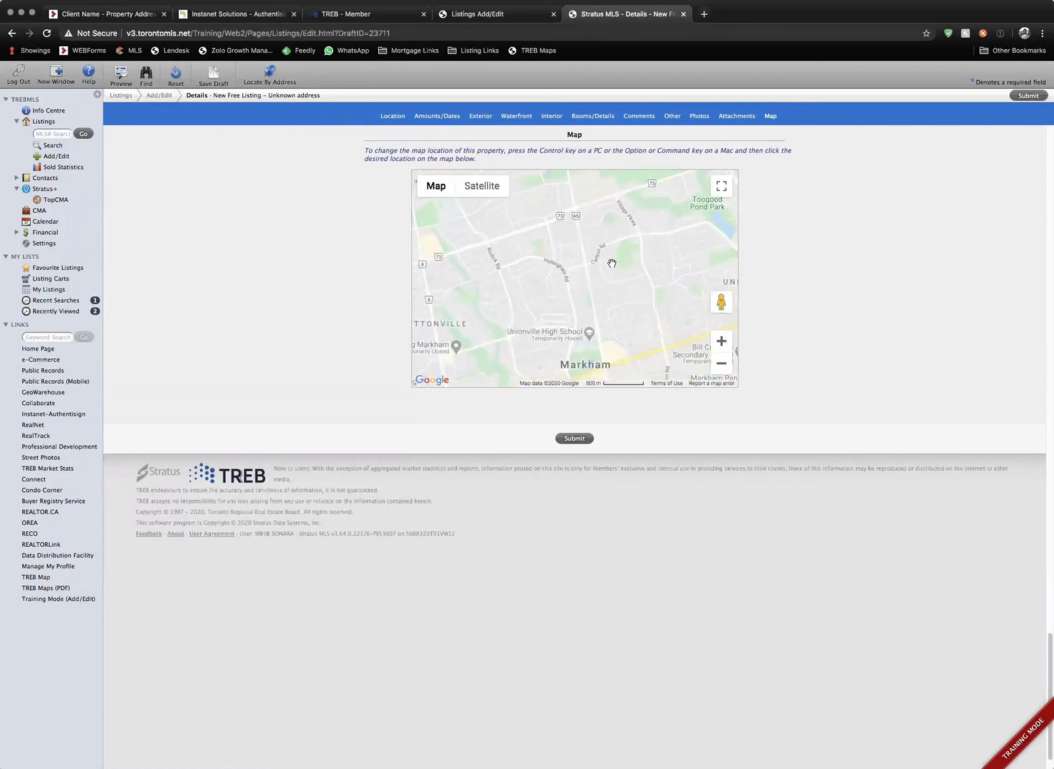
- Submit the draft, review the required-field errors, and jump to the missing A/C field in Interior
click(595, 440)
click(594, 440)
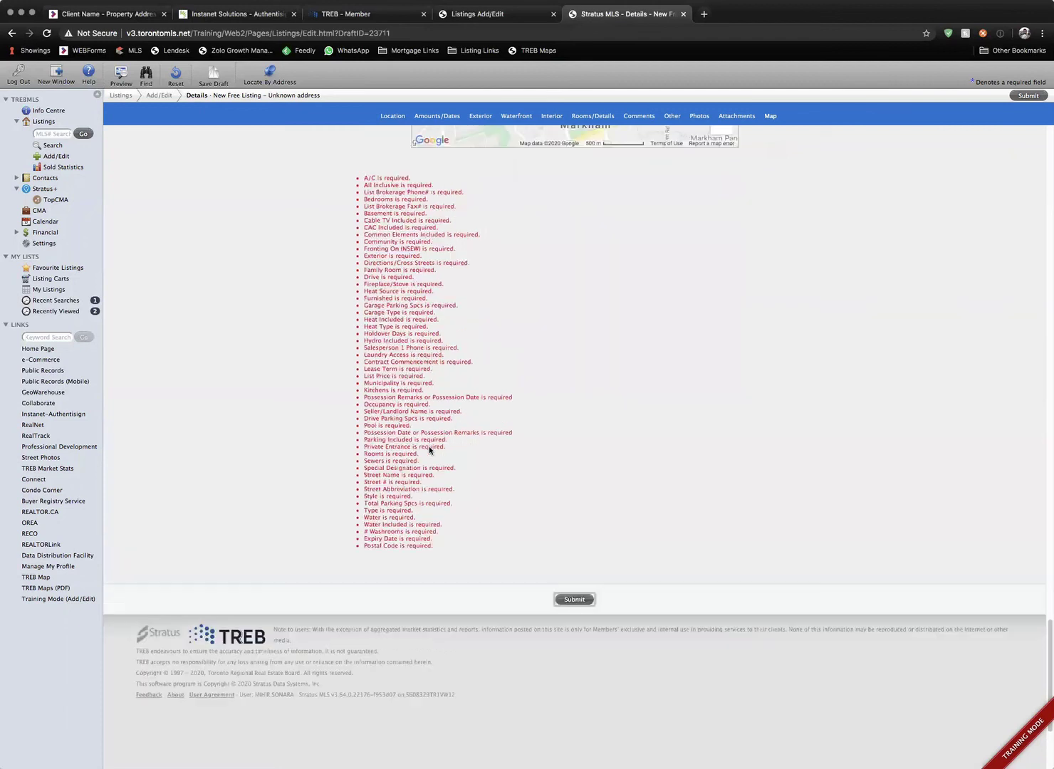
scroll(429, 446, up, 3)
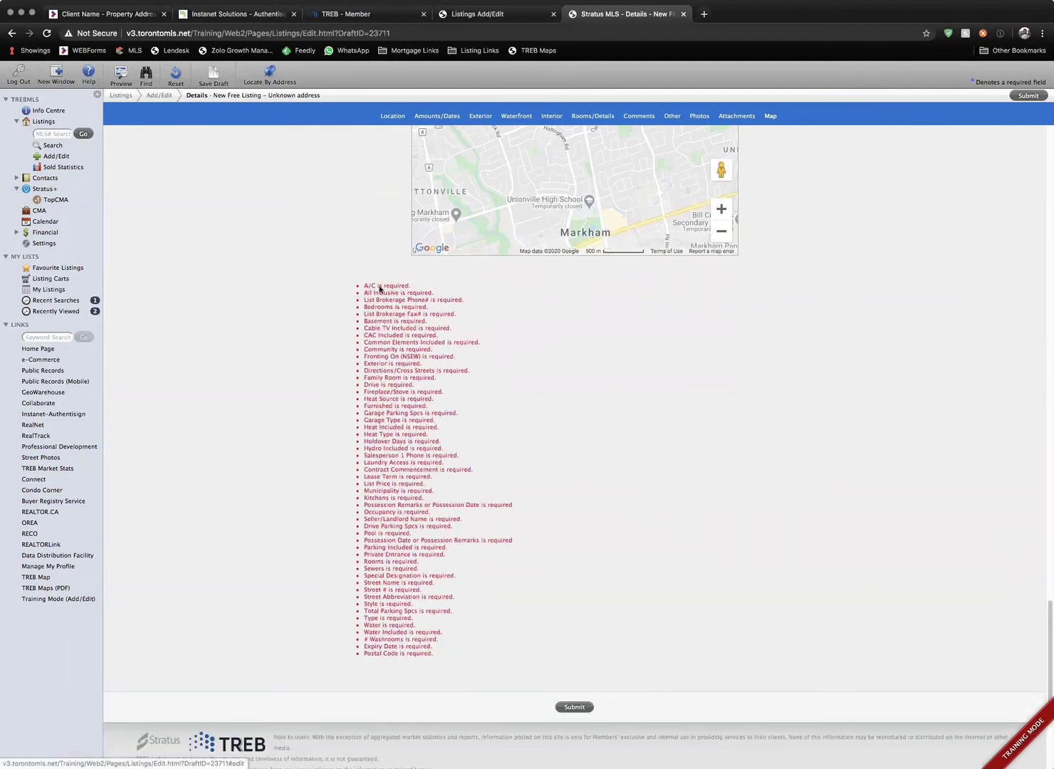
click(379, 287)
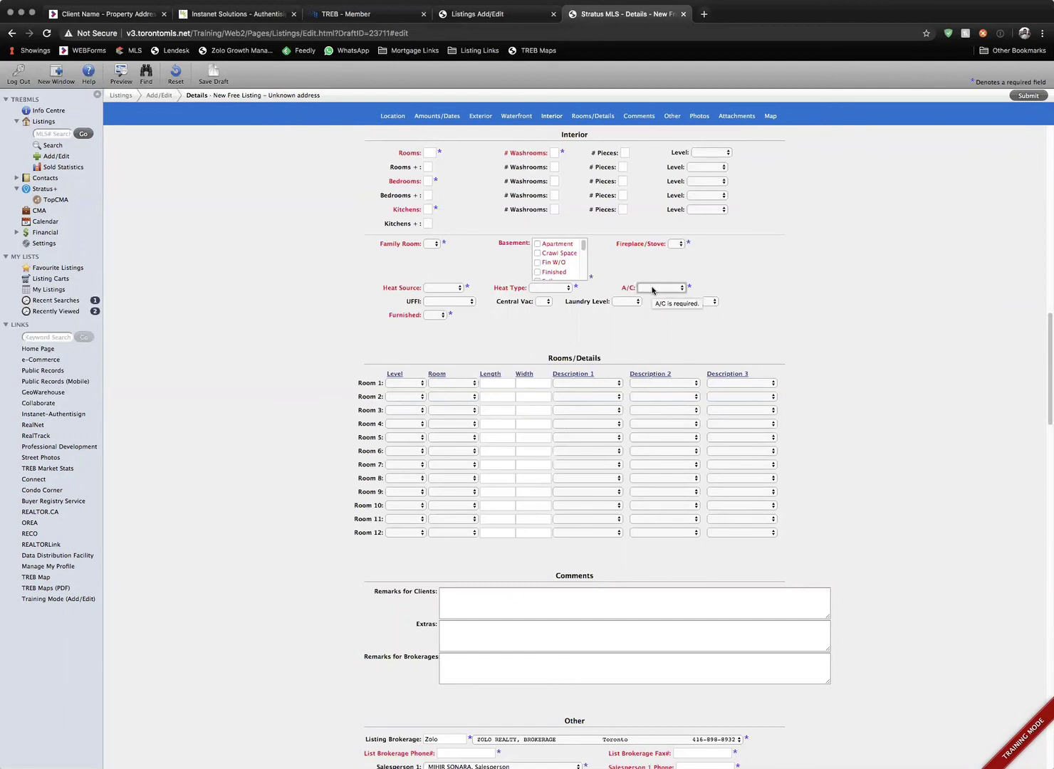
scroll(653, 291, up, 5)
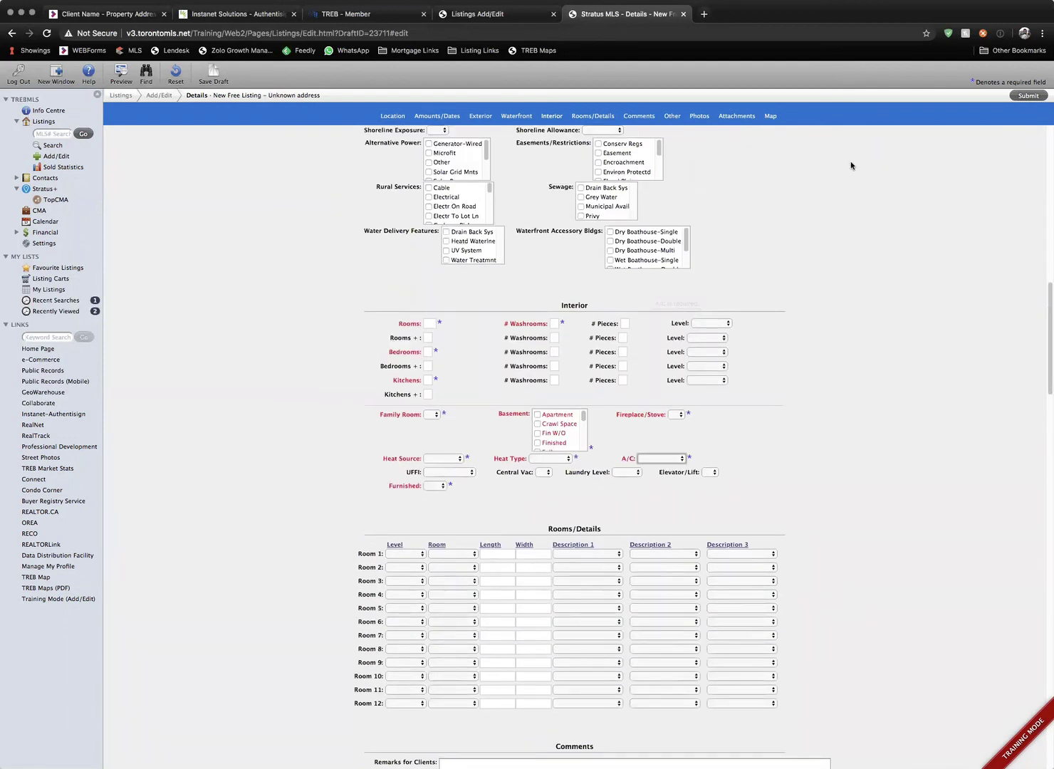